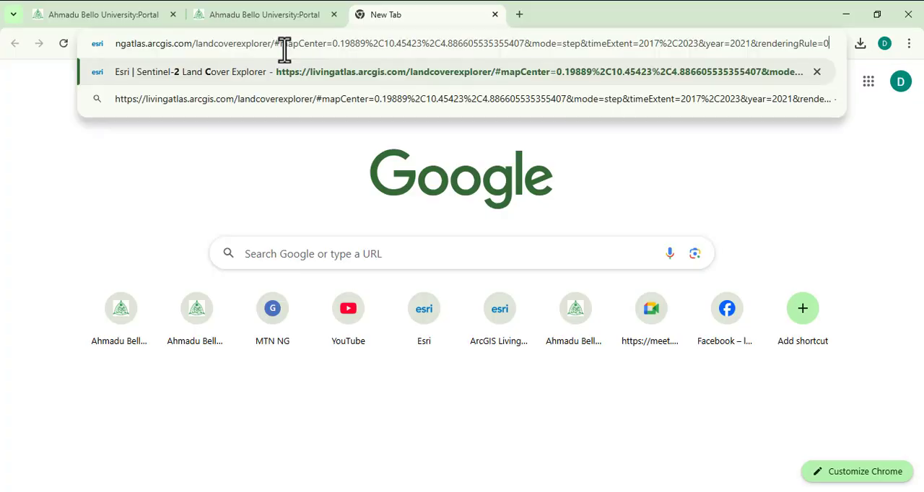
Load the Esri Sentinel-2 Land Cover Explorer page and examine the worldwide extent of the land cover map.
{"action": "key", "text": "Return"}
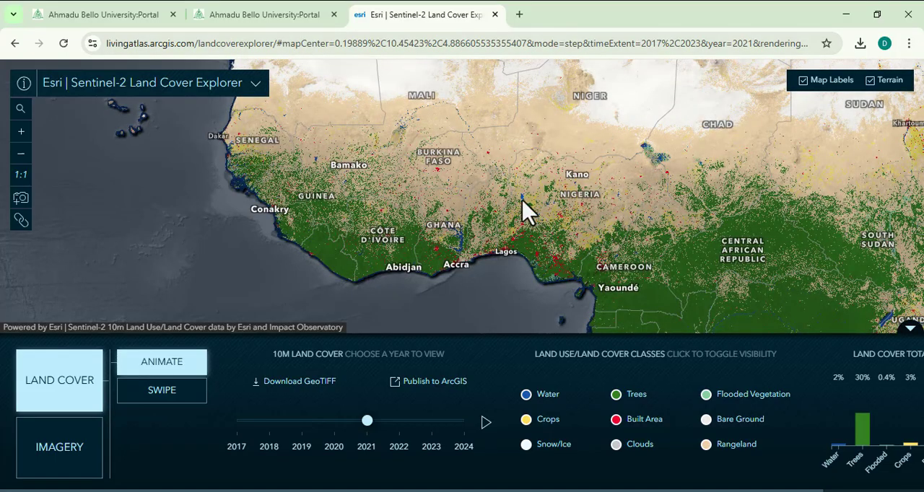
{"action": "scroll", "coordinate": [522, 202], "scroll_direction": "down", "scroll_amount": 1}
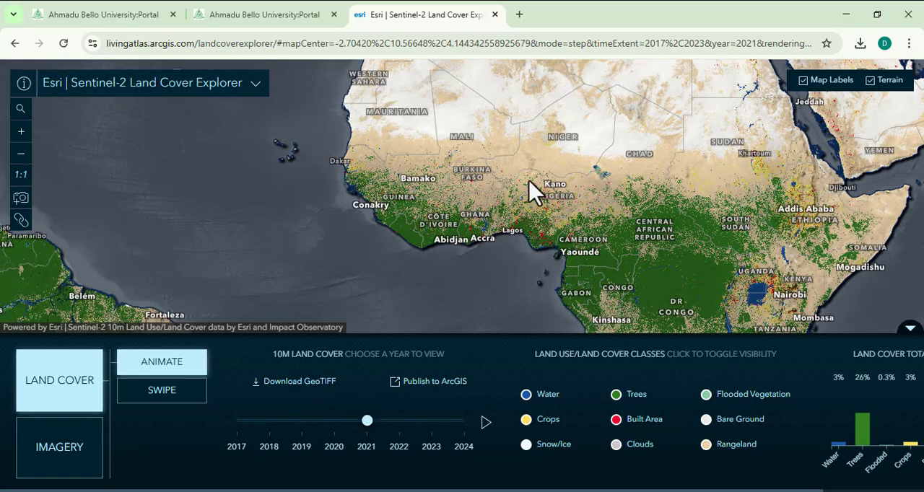
{"action": "scroll", "coordinate": [509, 227], "scroll_direction": "down", "scroll_amount": 2}
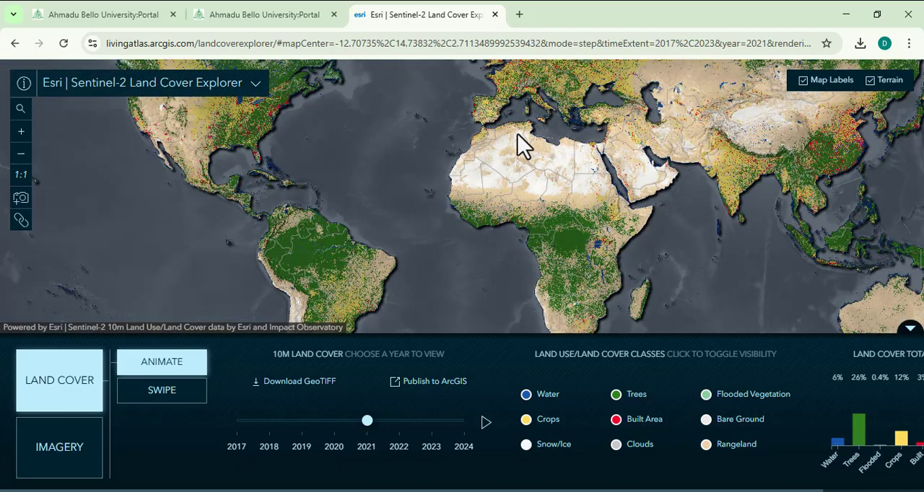
{"action": "left_click_drag", "start_coordinate": [517, 134], "coordinate": [505, 246]}
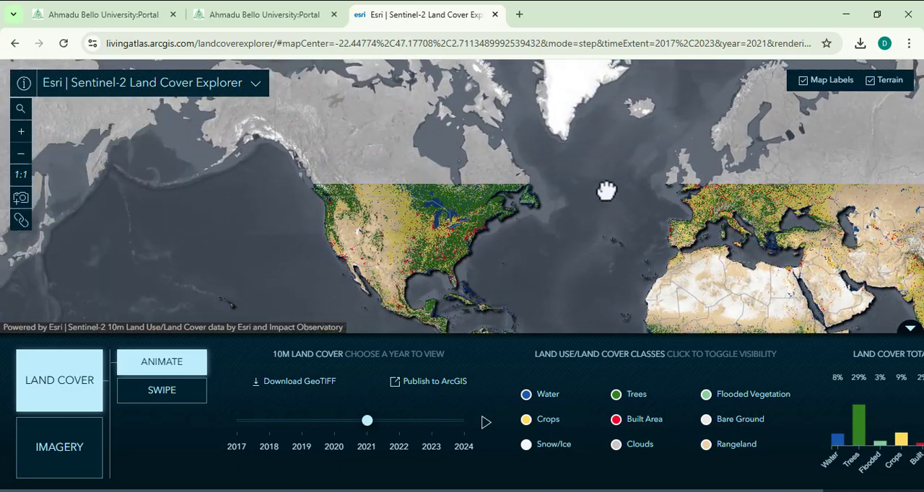
{"action": "scroll", "coordinate": [412, 253], "scroll_direction": "down", "scroll_amount": 1}
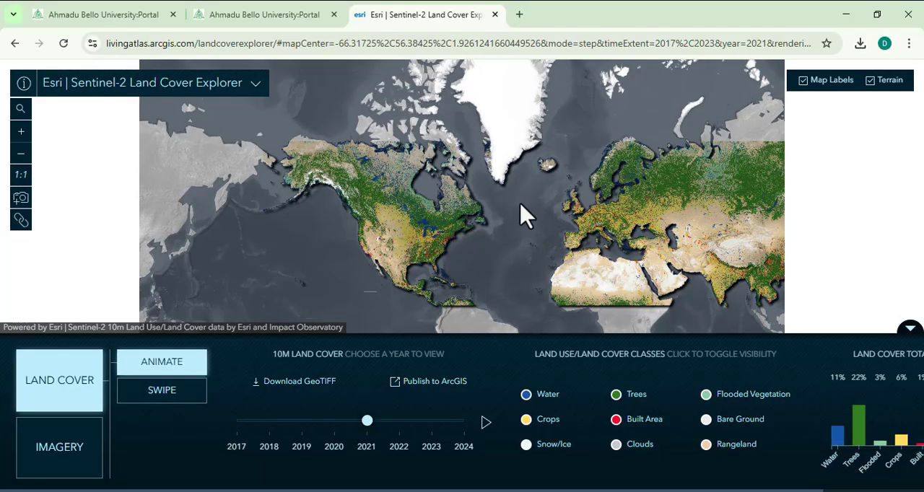
{"action": "scroll", "coordinate": [428, 231], "scroll_direction": "down", "scroll_amount": 1}
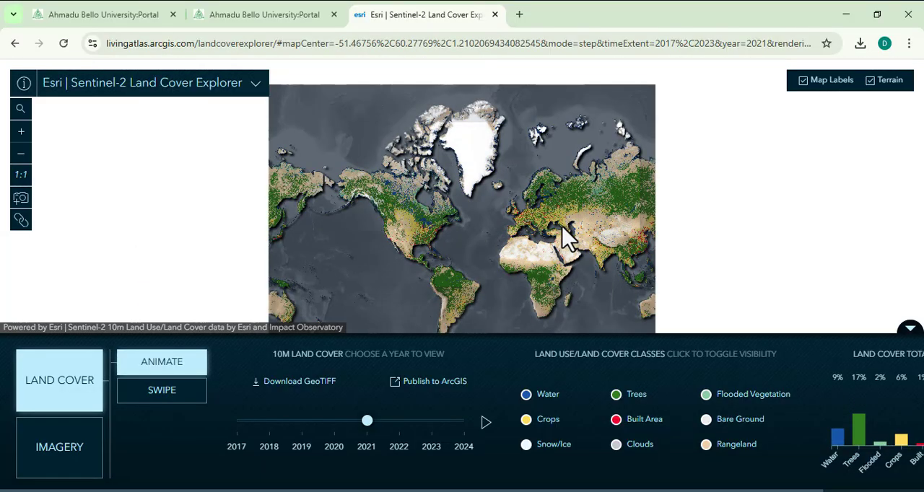
{"action": "left_click_drag", "start_coordinate": [479, 181], "coordinate": [503, 249]}
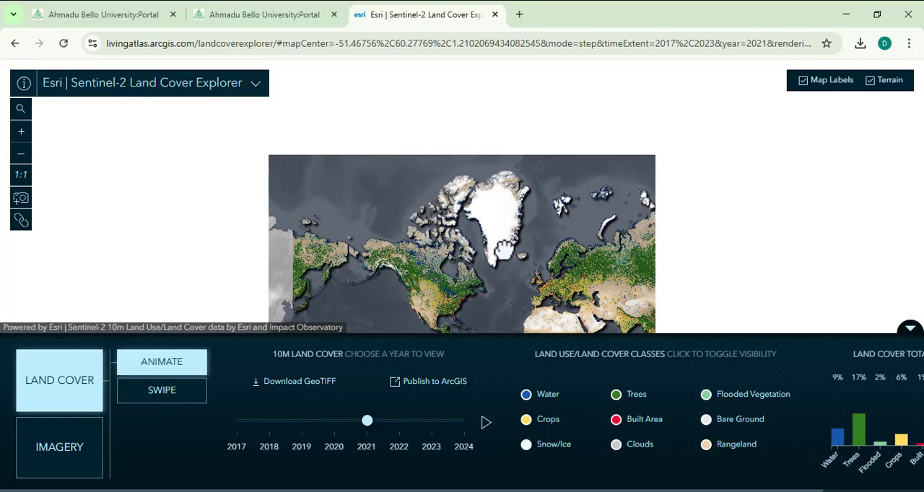
{"action": "left_click_drag", "start_coordinate": [488, 216], "coordinate": [489, 257]}
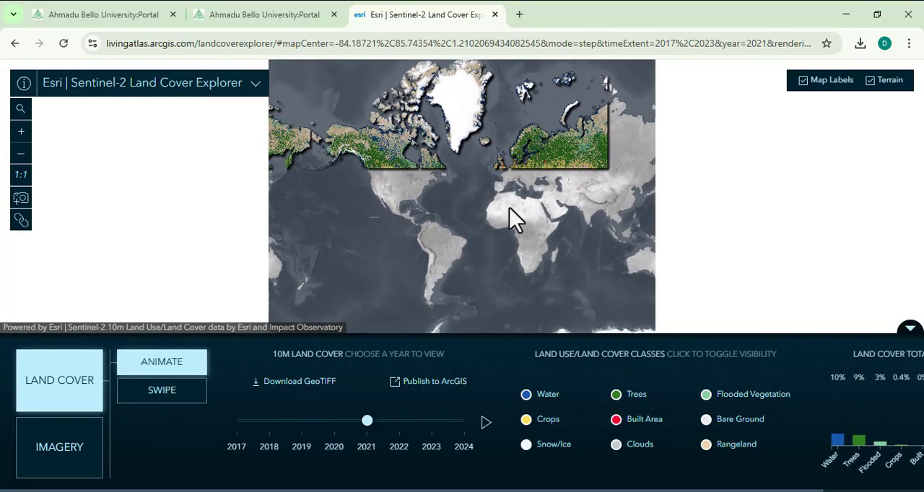
Examine the 2021 land cover around Lagos and the West African coast, including the yearly class history of a location there.
{"action": "scroll", "coordinate": [509, 210], "scroll_direction": "up", "scroll_amount": 5}
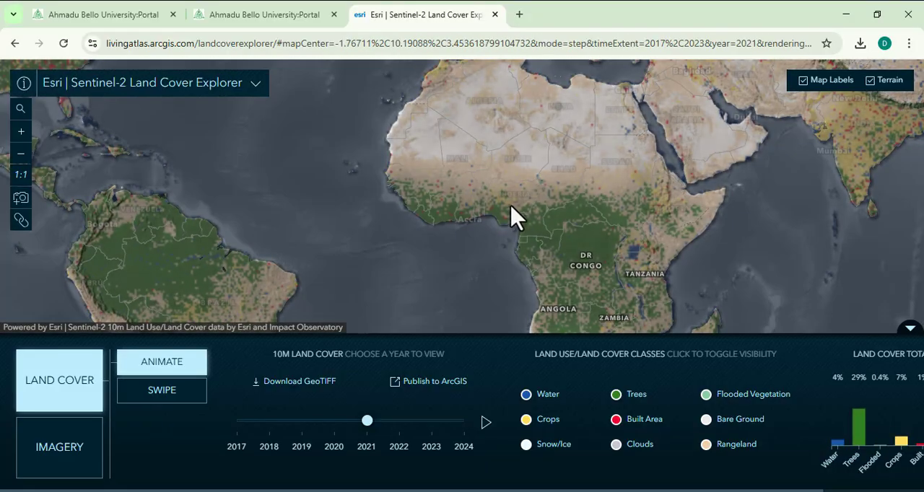
{"action": "scroll", "coordinate": [509, 217], "scroll_direction": "up", "scroll_amount": 3}
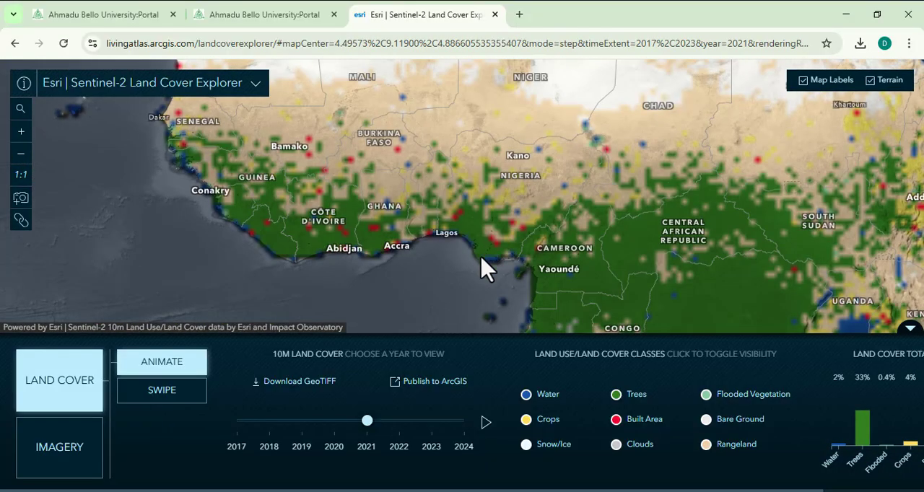
{"action": "scroll", "coordinate": [484, 256], "scroll_direction": "up", "scroll_amount": 3}
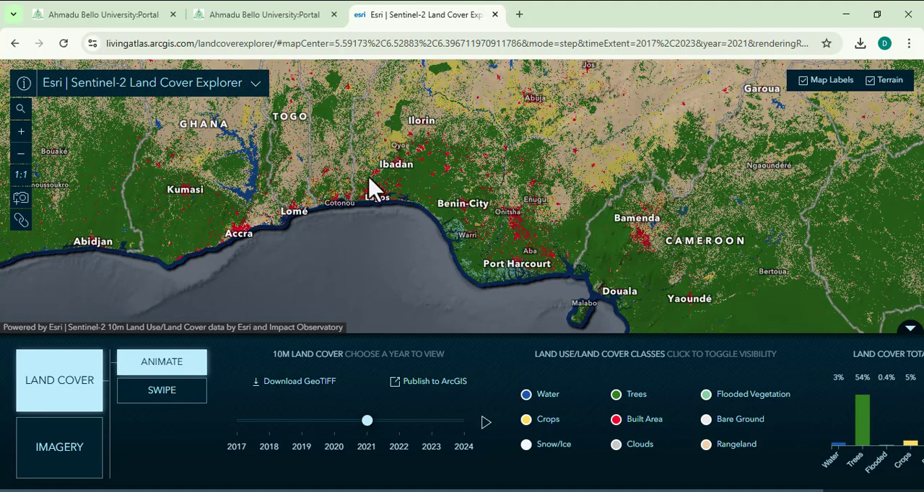
{"action": "left_click_drag", "start_coordinate": [370, 186], "coordinate": [554, 218]}
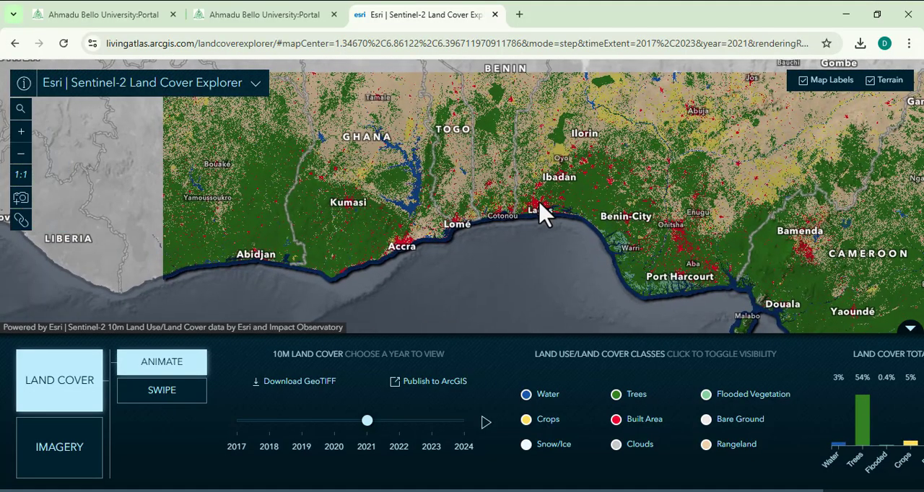
{"action": "scroll", "coordinate": [543, 213], "scroll_direction": "up", "scroll_amount": 2}
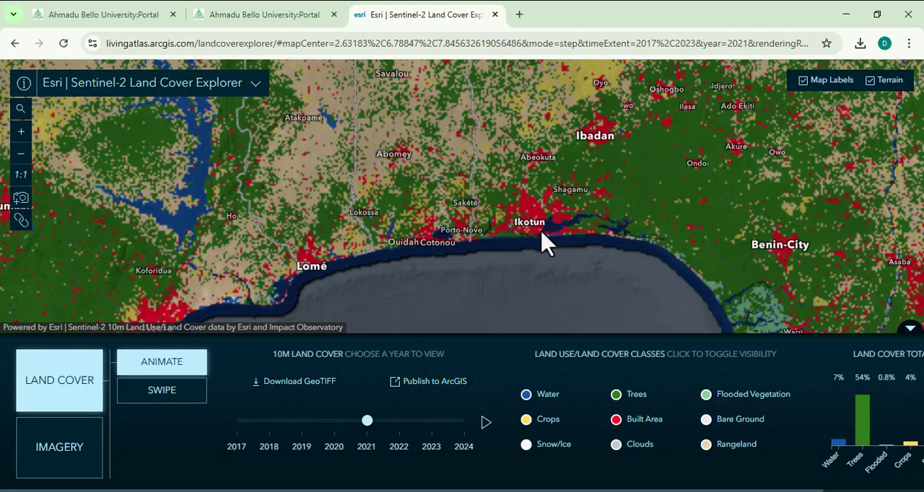
{"action": "scroll", "coordinate": [546, 243], "scroll_direction": "up", "scroll_amount": 1}
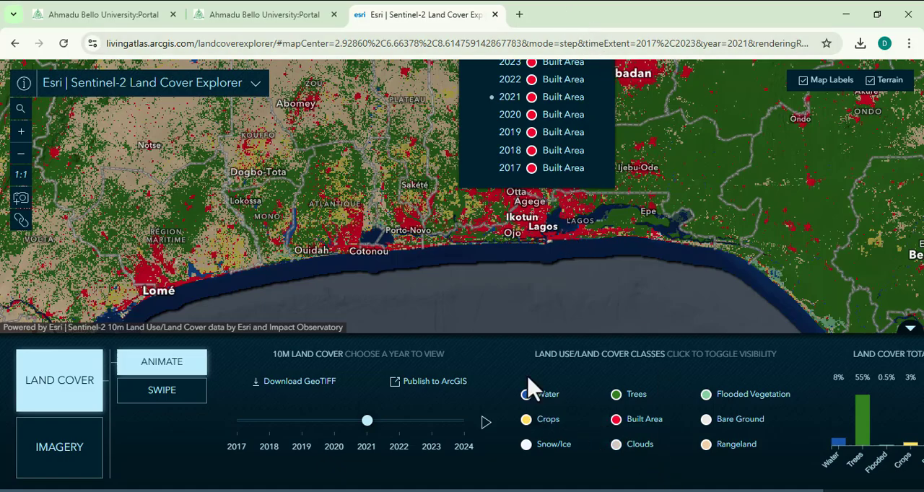
Read the descriptions of the land cover classes, such as Water, Crops and Trees, and review the land cover totals chart.
{"action": "mouse_move", "coordinate": [525, 402]}
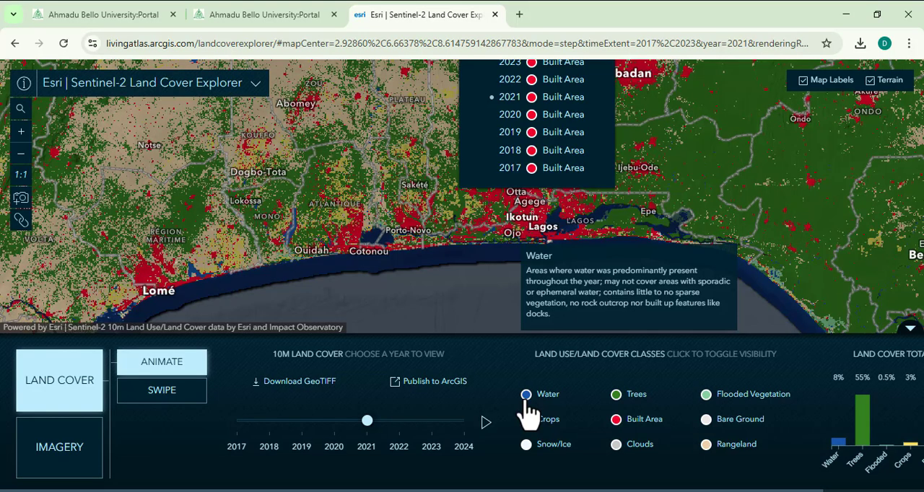
{"action": "mouse_move", "coordinate": [526, 428]}
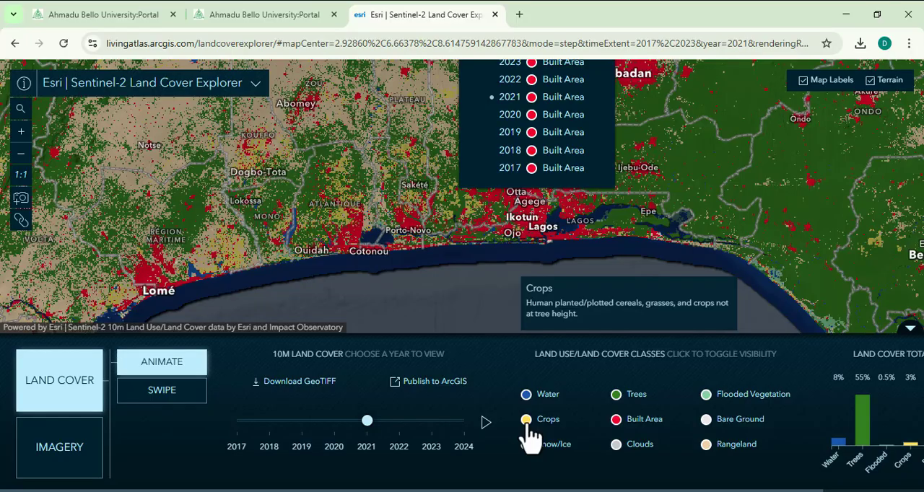
{"action": "mouse_move", "coordinate": [528, 451]}
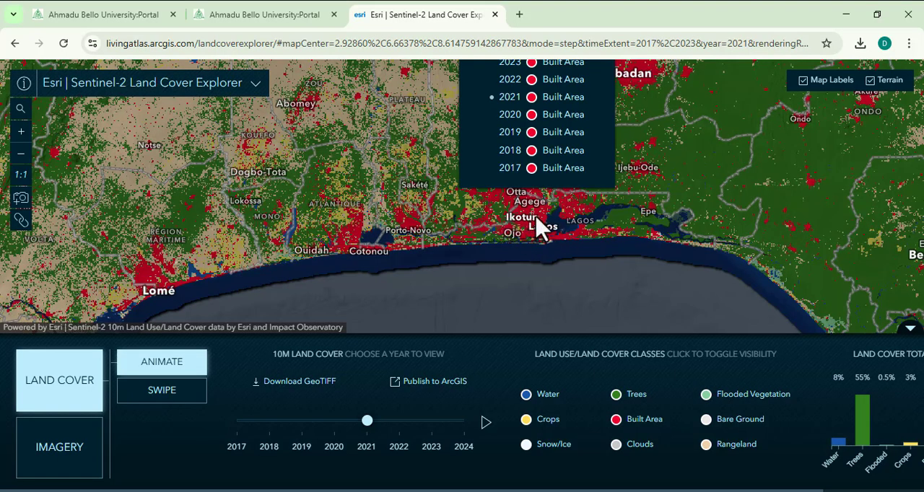
{"action": "mouse_move", "coordinate": [619, 404]}
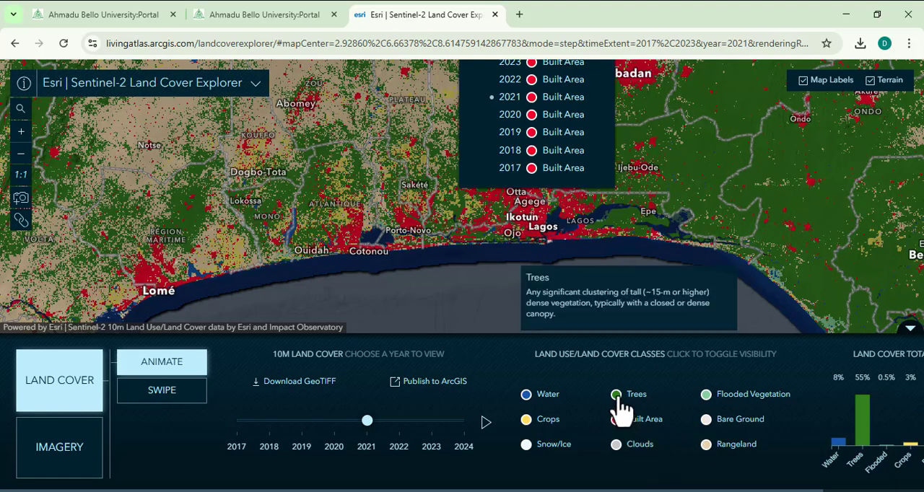
{"action": "mouse_move", "coordinate": [619, 427]}
{"action": "mouse_move", "coordinate": [618, 443]}
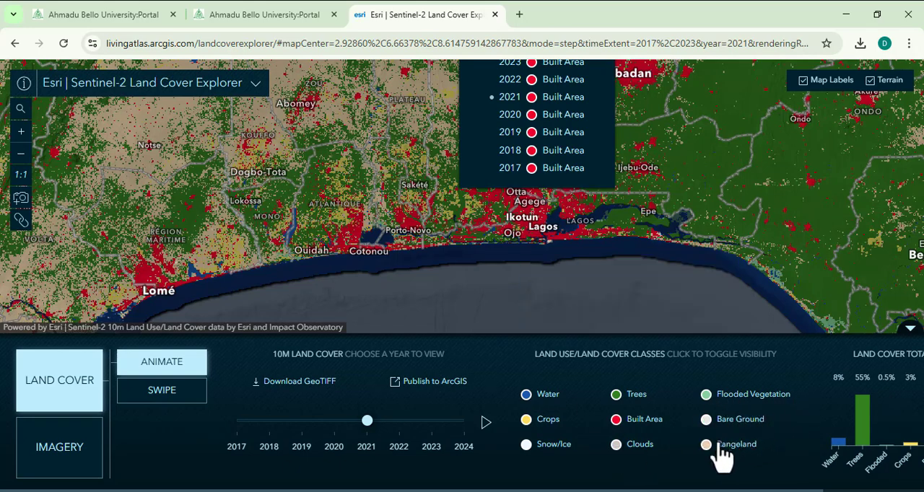
{"action": "mouse_move", "coordinate": [711, 464]}
{"action": "left_click_drag", "start_coordinate": [835, 377], "coordinate": [716, 355]}
{"action": "left_click", "coordinate": [910, 410]}
Open the 10m land cover GeoTIFF download map and locate the tile covering Lagos and Ibadan.
{"action": "left_click", "coordinate": [298, 394]}
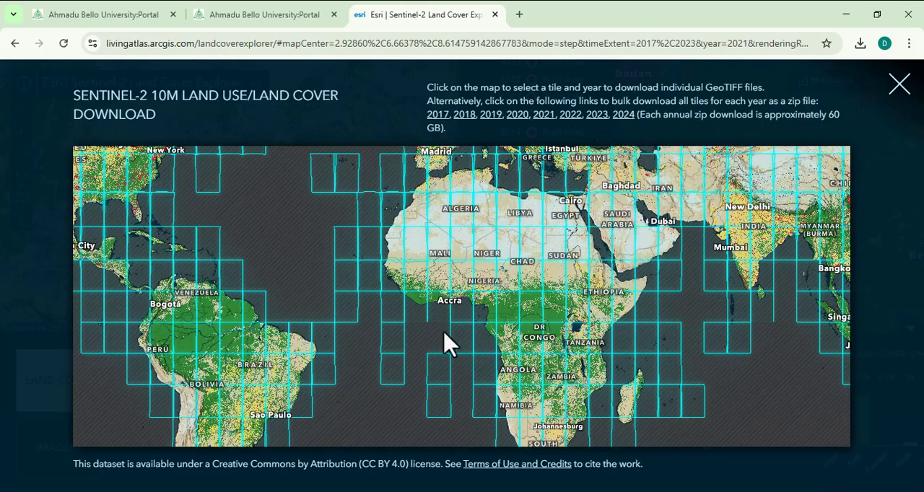
{"action": "scroll", "coordinate": [488, 329], "scroll_direction": "up", "scroll_amount": 3}
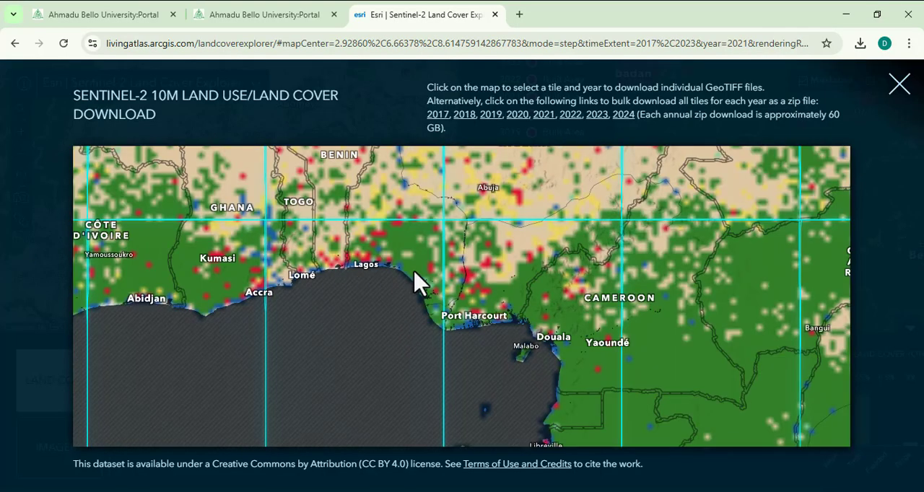
{"action": "scroll", "coordinate": [556, 347], "scroll_direction": "down", "scroll_amount": 1}
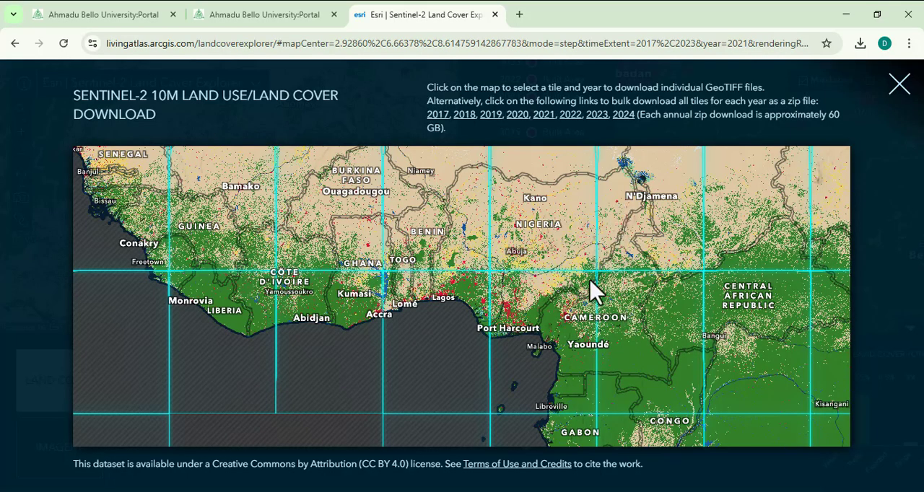
{"action": "scroll", "coordinate": [603, 291], "scroll_direction": "down", "scroll_amount": 2}
{"action": "scroll", "coordinate": [613, 289], "scroll_direction": "up", "scroll_amount": 4}
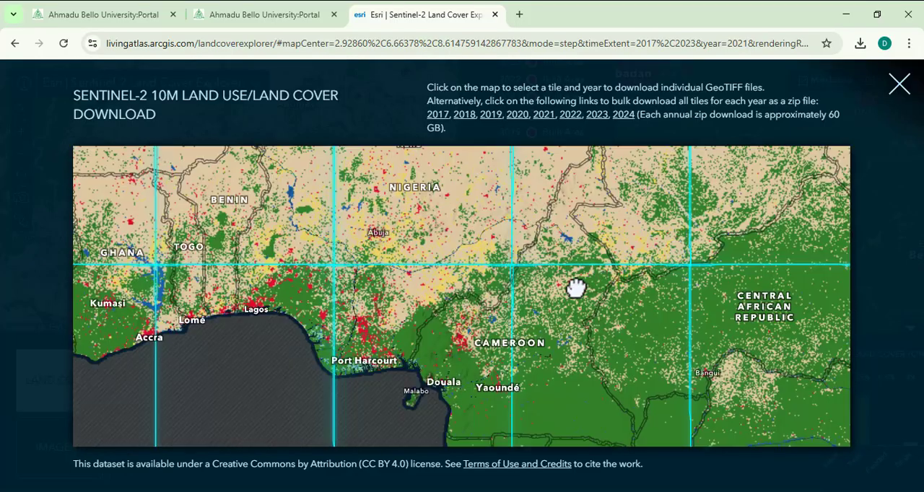
{"action": "scroll", "coordinate": [502, 284], "scroll_direction": "up", "scroll_amount": 4}
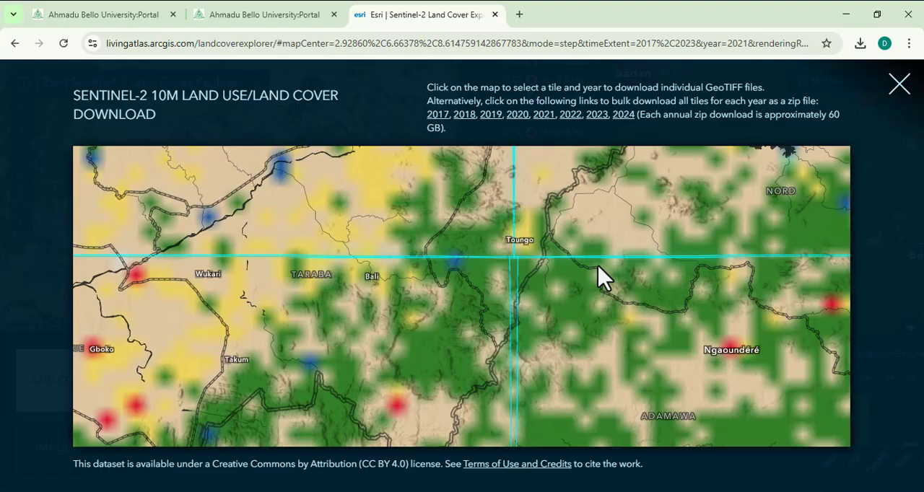
{"action": "scroll", "coordinate": [602, 278], "scroll_direction": "down", "scroll_amount": 4}
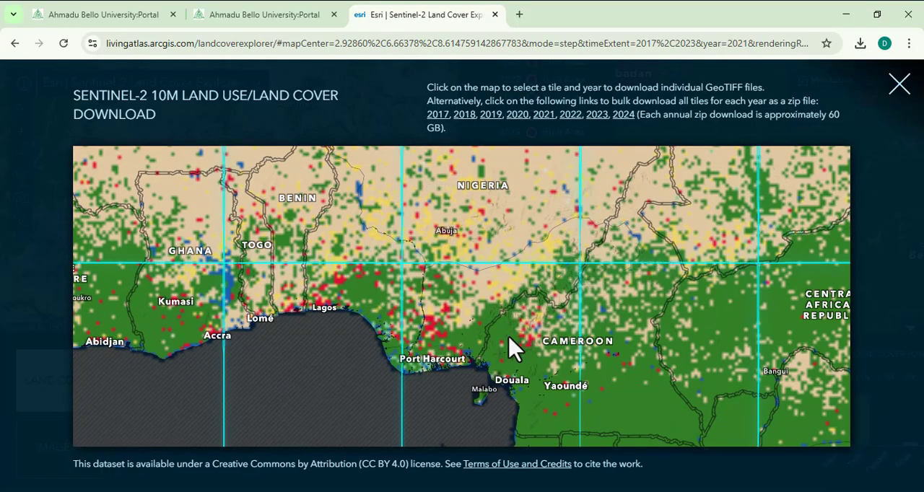
{"action": "scroll", "coordinate": [635, 328], "scroll_direction": "down", "scroll_amount": 2}
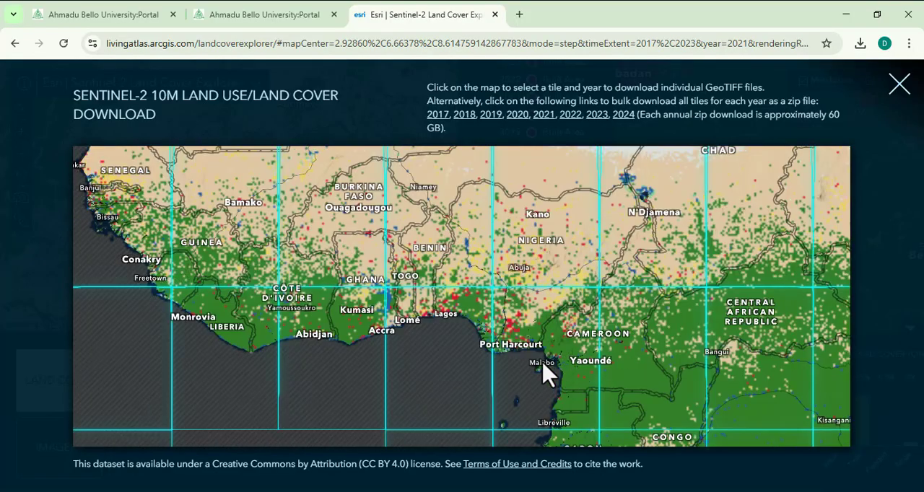
{"action": "scroll", "coordinate": [445, 315], "scroll_direction": "up", "scroll_amount": 3}
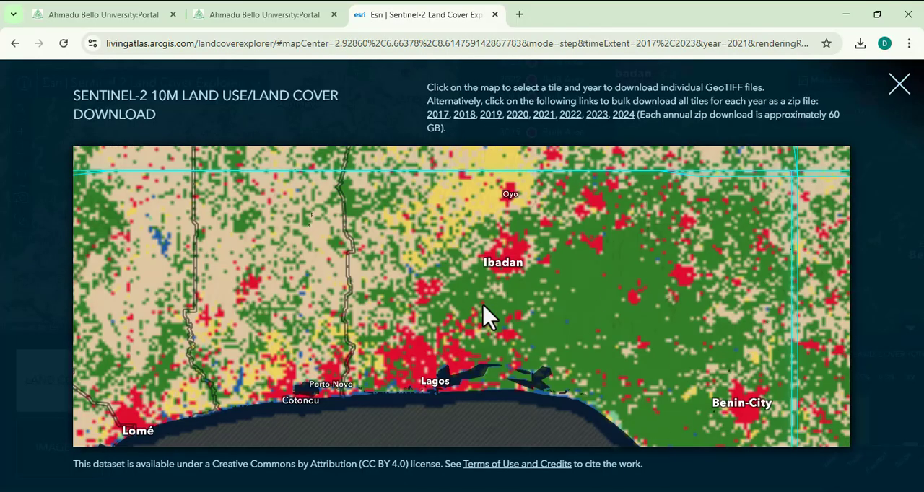
{"action": "scroll", "coordinate": [505, 314], "scroll_direction": "down", "scroll_amount": 2}
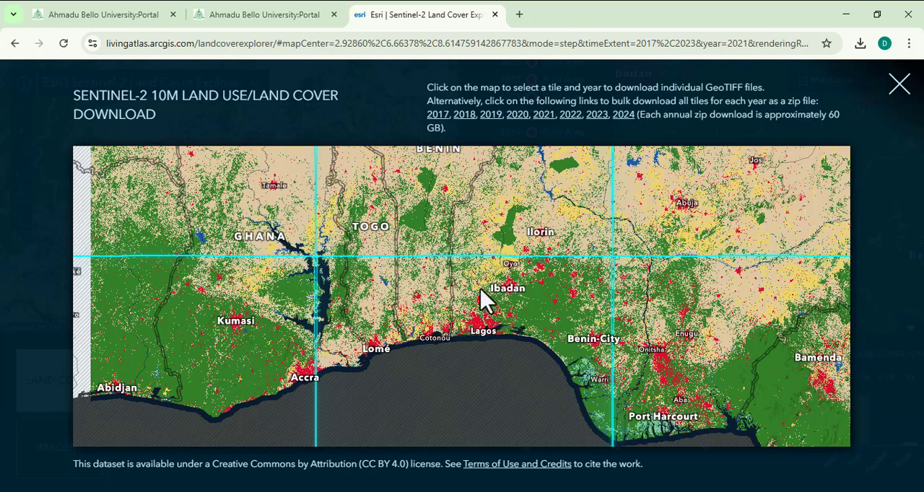
Download the 2024 land cover GeoTIFF for the tile covering Lagos and check the browser's downloads.
{"action": "left_click", "coordinate": [485, 319]}
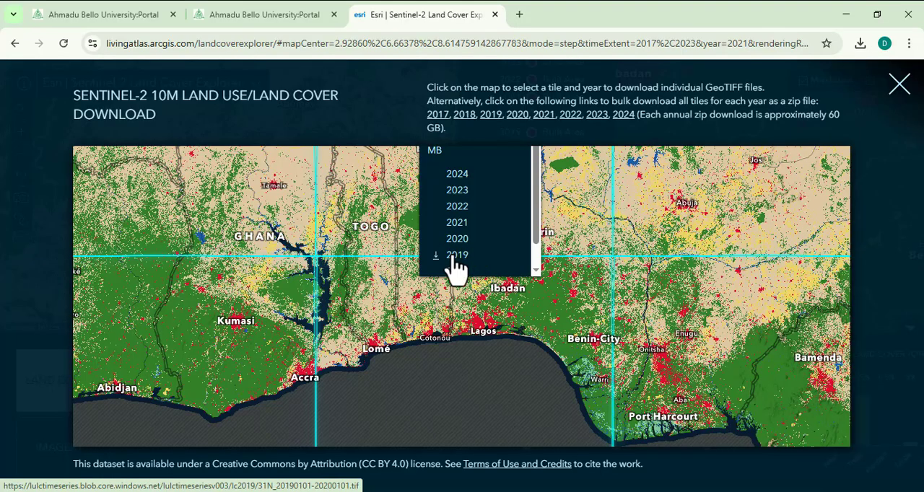
{"action": "scroll", "coordinate": [457, 260], "scroll_direction": "down", "scroll_amount": 1}
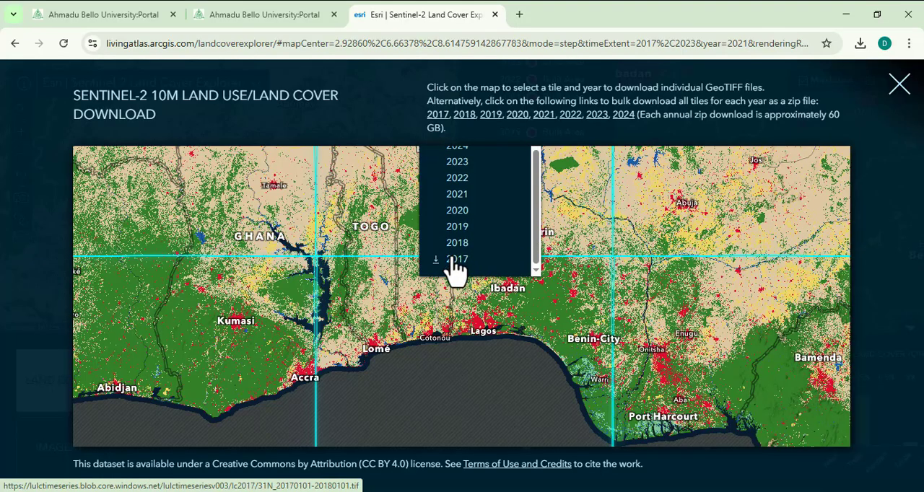
{"action": "scroll", "coordinate": [443, 267], "scroll_direction": "up", "scroll_amount": 1}
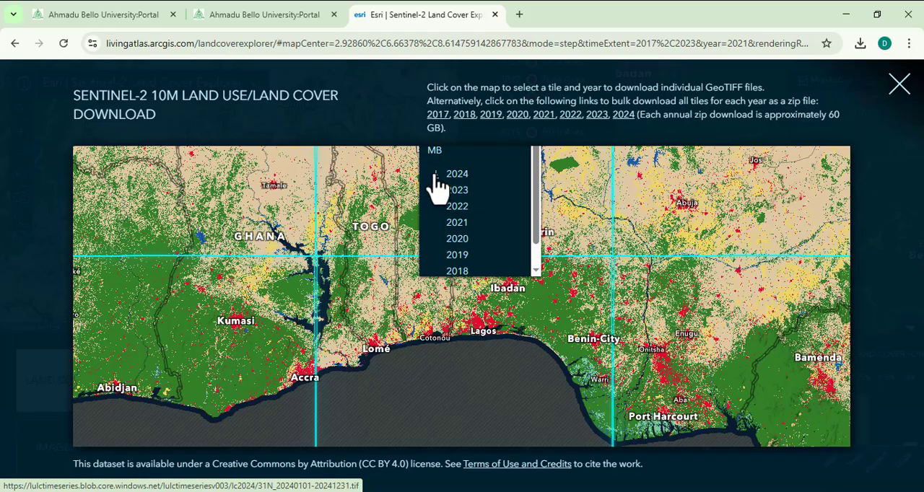
{"action": "left_click", "coordinate": [436, 178]}
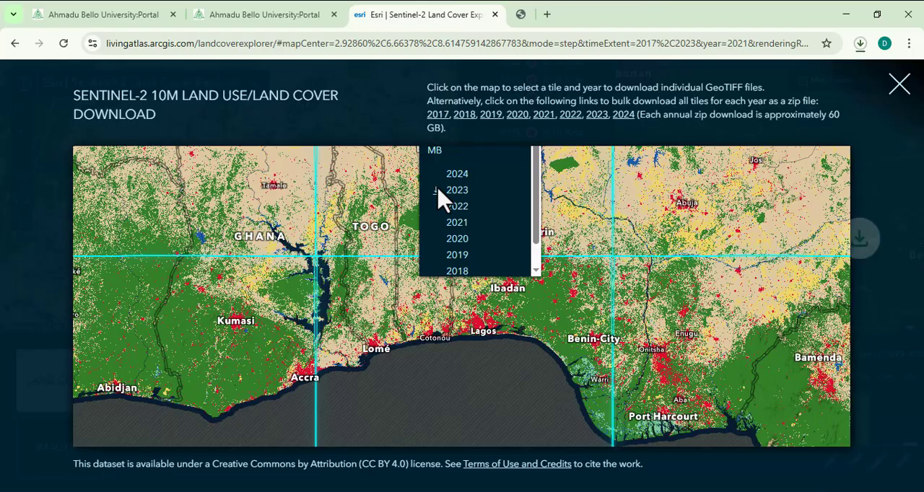
{"action": "left_click", "coordinate": [861, 43]}
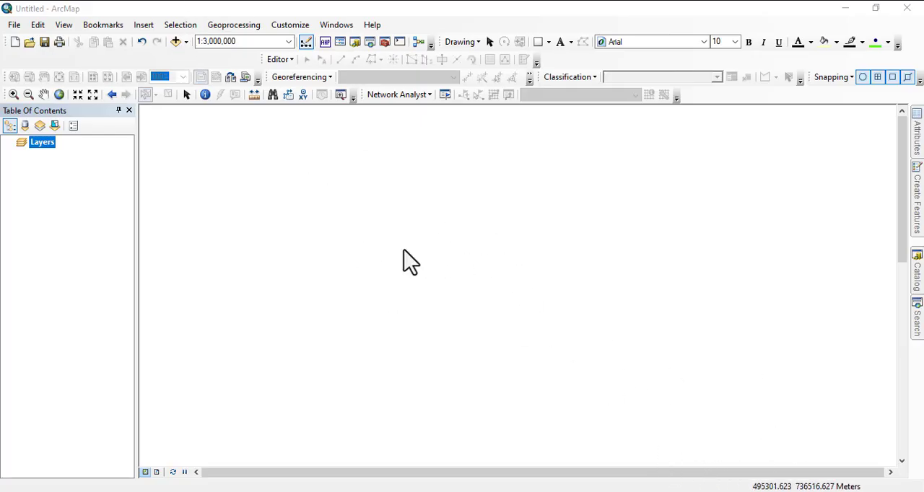
Add the raster 31N_20240101-20241231.tif from the 2024 subfolder of the DATA folder to the empty map.
{"action": "left_click", "coordinate": [175, 41]}
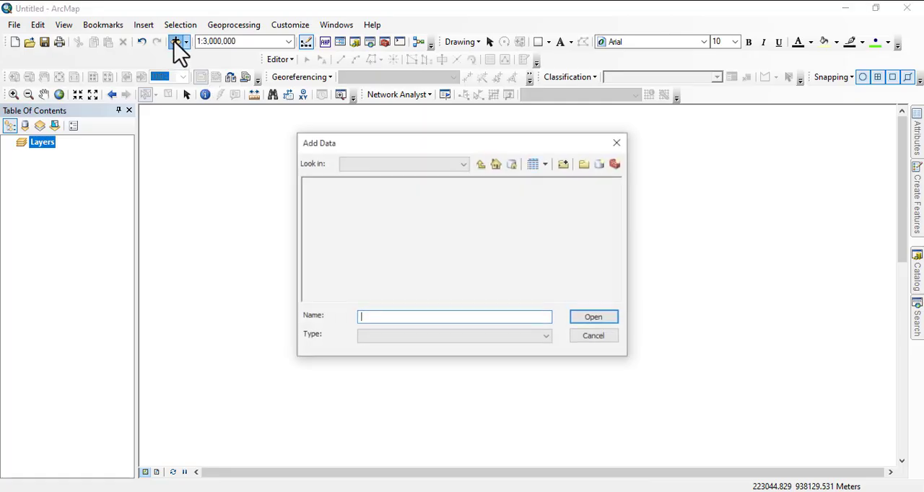
{"action": "left_click", "coordinate": [481, 165]}
{"action": "left_click", "coordinate": [481, 166]}
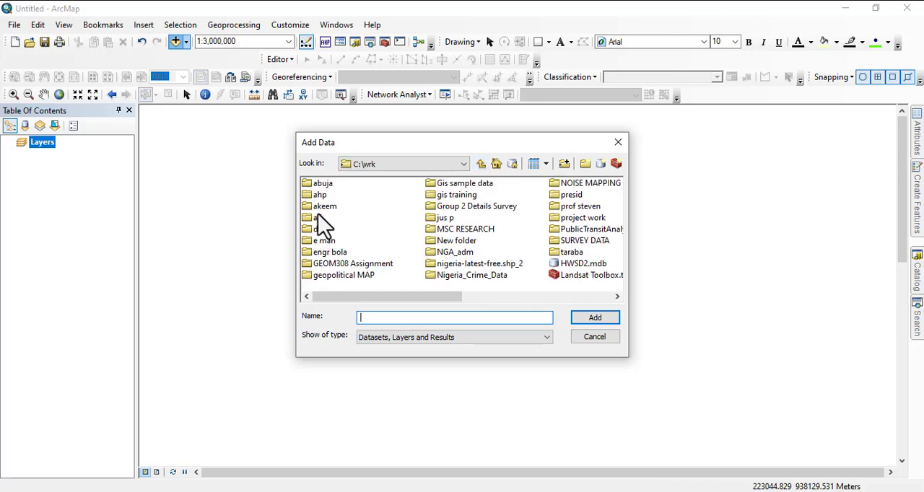
{"action": "double_click", "coordinate": [323, 210]}
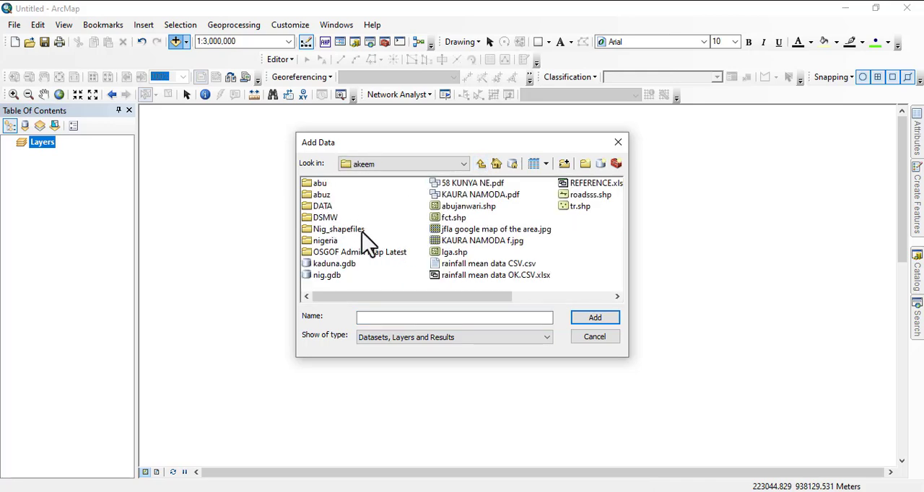
{"action": "double_click", "coordinate": [322, 207]}
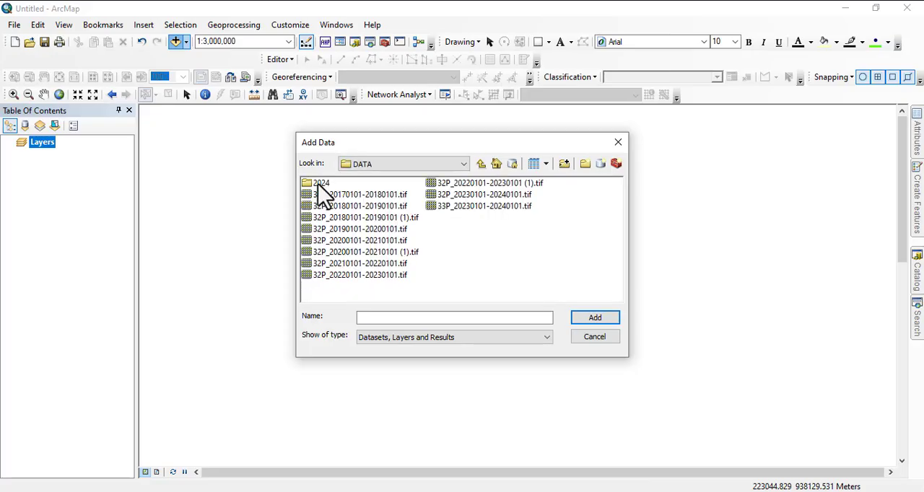
{"action": "double_click", "coordinate": [321, 185]}
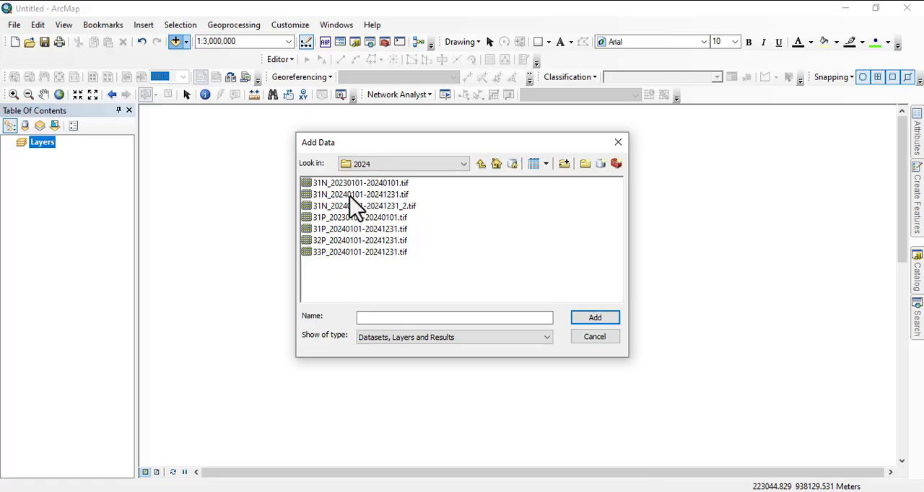
{"action": "left_click", "coordinate": [351, 195]}
{"action": "left_click", "coordinate": [595, 319]}
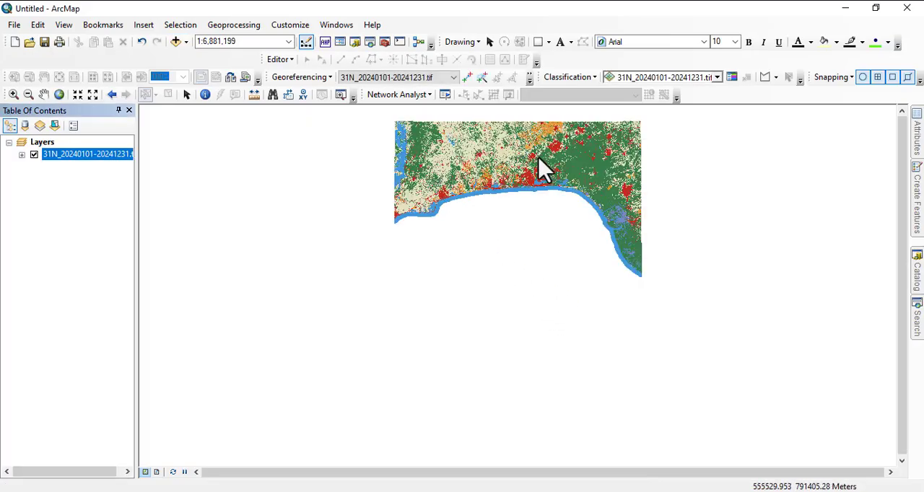
Add the state boundaries shapefile NGA_adm1.shp from the STATES folder within Nig_shapefiles.
{"action": "scroll", "coordinate": [455, 329], "scroll_direction": "up", "scroll_amount": 2}
{"action": "scroll", "coordinate": [507, 199], "scroll_direction": "down", "scroll_amount": 1}
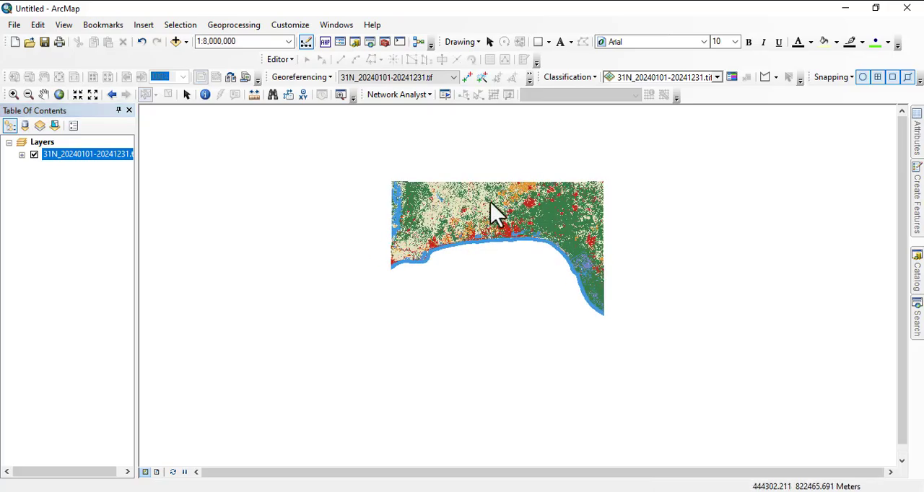
{"action": "left_click_drag", "start_coordinate": [511, 210], "coordinate": [426, 209]}
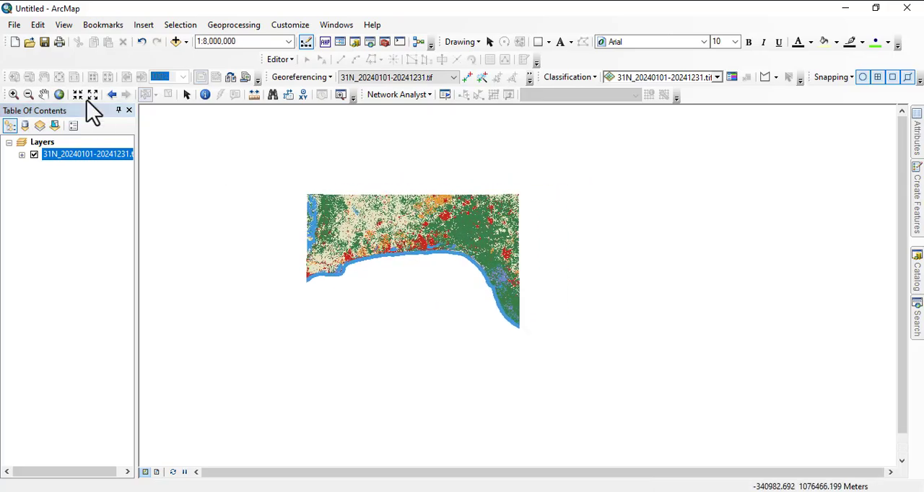
{"action": "left_click", "coordinate": [175, 42]}
{"action": "left_click", "coordinate": [481, 165]}
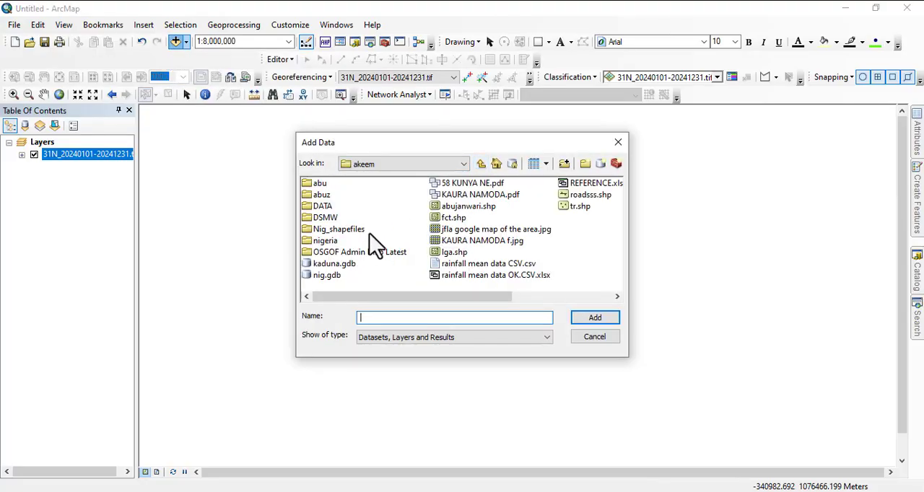
{"action": "double_click", "coordinate": [340, 230]}
{"action": "double_click", "coordinate": [325, 195]}
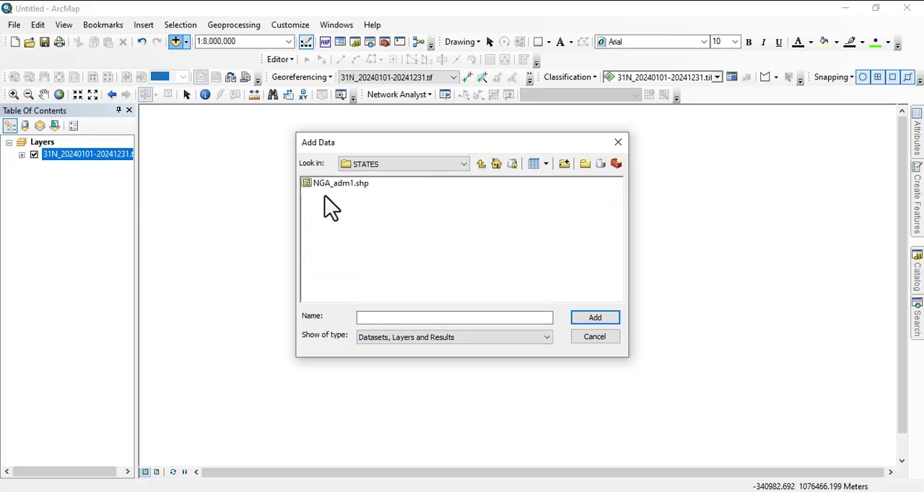
{"action": "left_click", "coordinate": [339, 184]}
{"action": "left_click", "coordinate": [594, 318]}
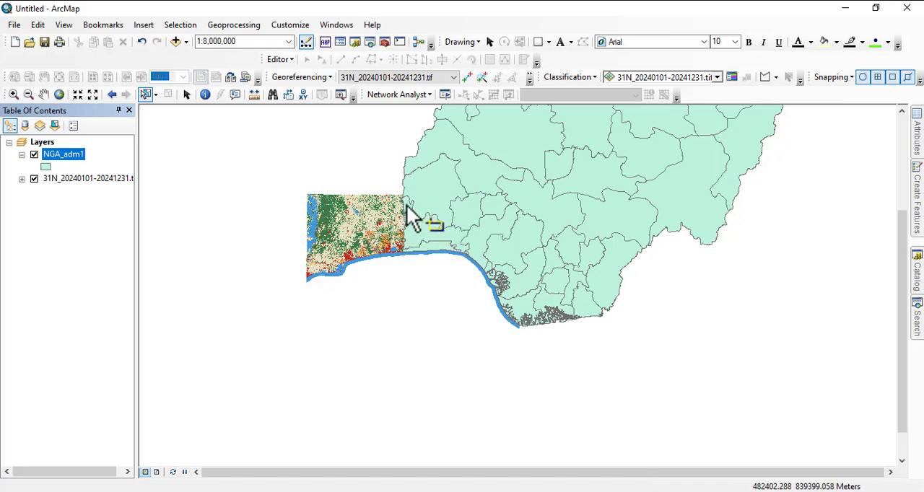
Apply the hollow red LGA symbol to the NGA_adm1 layer.
{"action": "scroll", "coordinate": [512, 303], "scroll_direction": "up", "scroll_amount": 2}
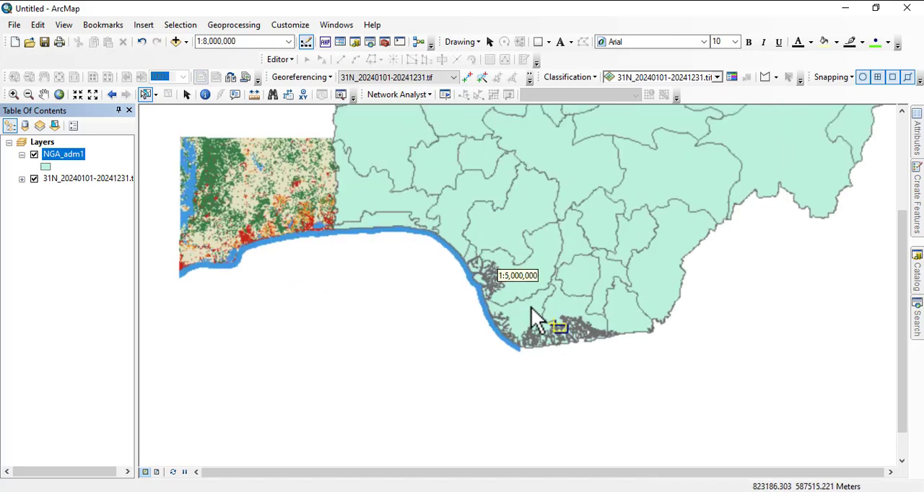
{"action": "left_click", "coordinate": [45, 167]}
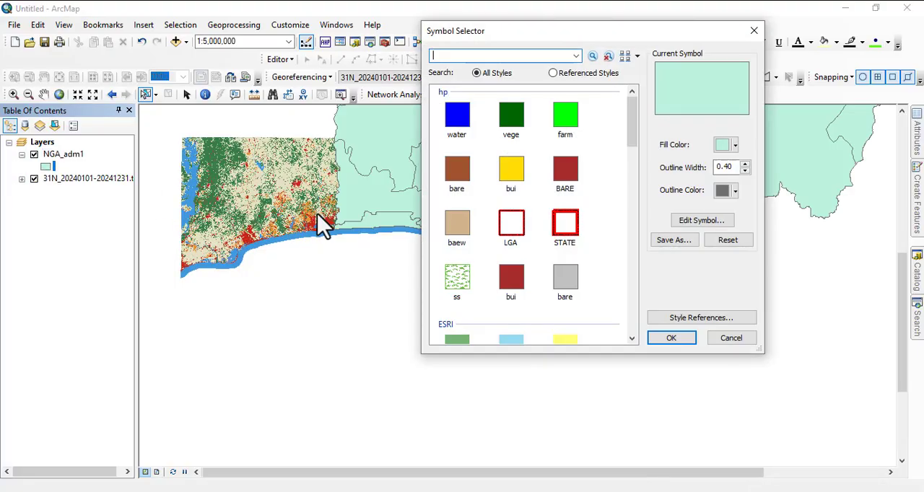
{"action": "double_click", "coordinate": [513, 229]}
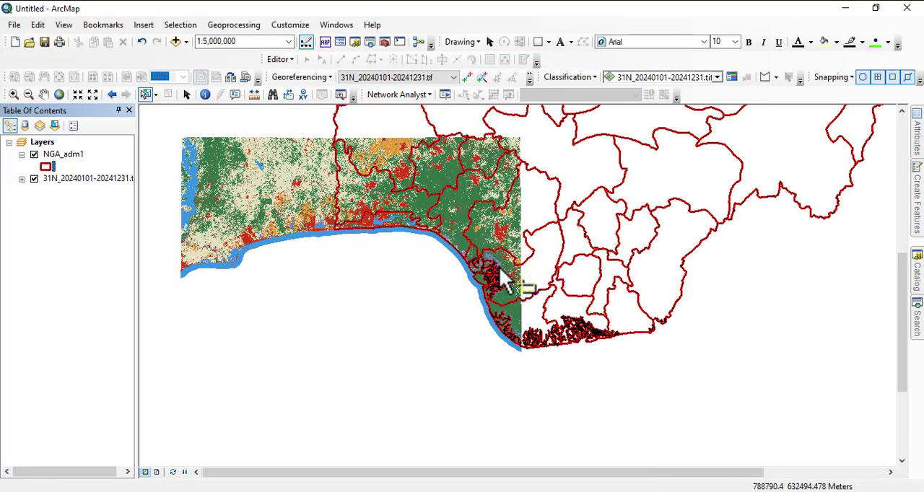
Select the Lagos state polygon in the NGA_adm1 layer on the map.
{"action": "left_click_drag", "start_coordinate": [404, 166], "coordinate": [411, 223]}
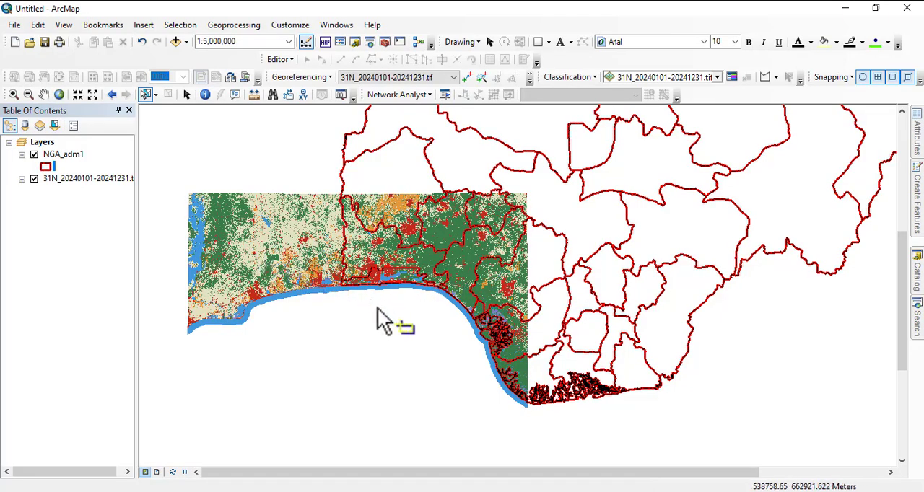
{"action": "scroll", "coordinate": [385, 290], "scroll_direction": "up", "scroll_amount": 5}
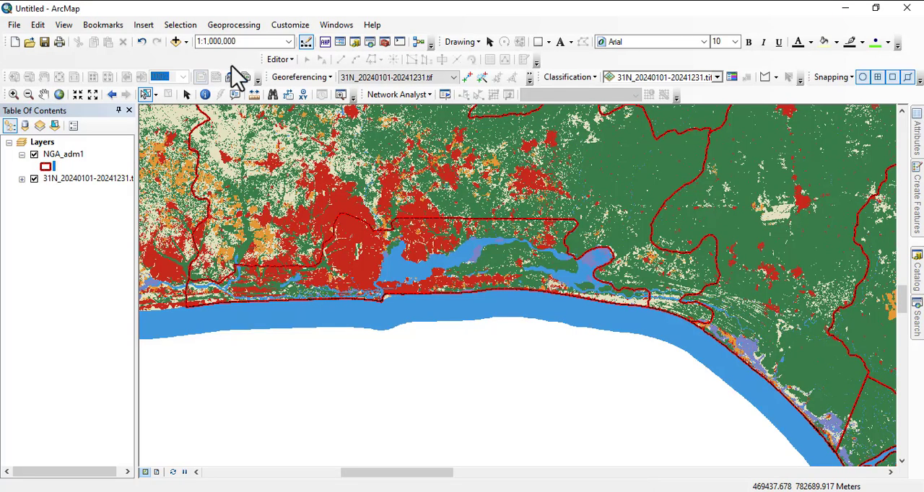
{"action": "left_click", "coordinate": [145, 94]}
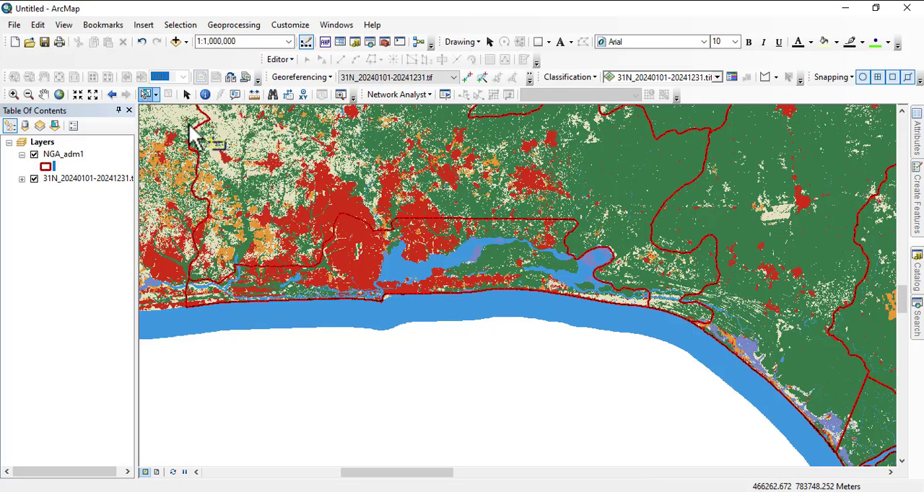
{"action": "left_click", "coordinate": [399, 245]}
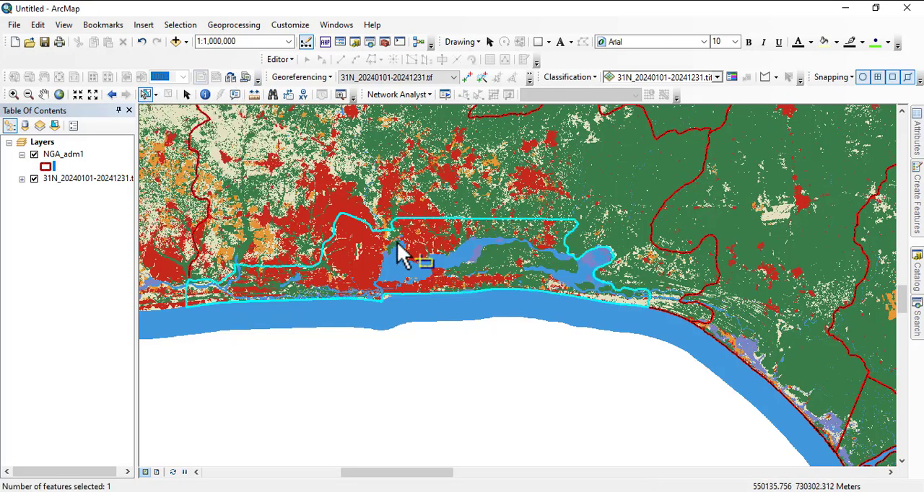
Export the selected Lagos feature as lagos1.shp in the netwrk ana folder and add it to the map.
{"action": "right_click", "coordinate": [62, 156]}
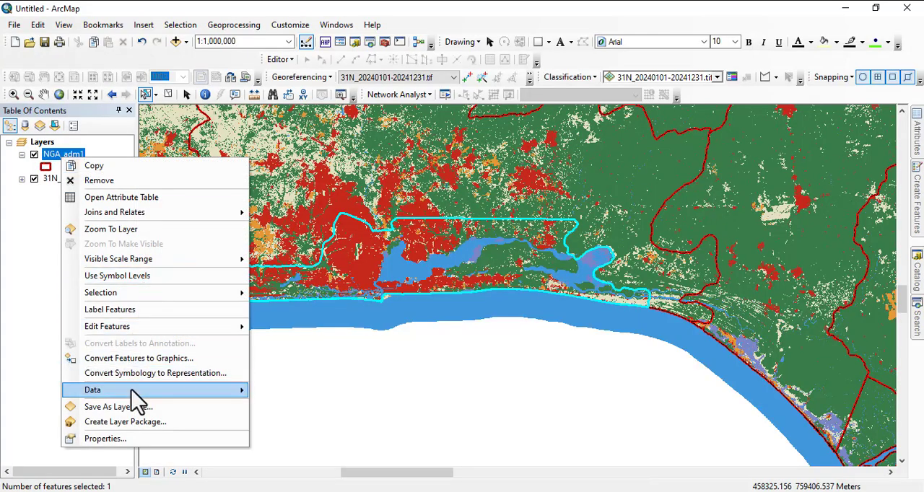
{"action": "mouse_move", "coordinate": [214, 397]}
{"action": "left_click", "coordinate": [336, 406]}
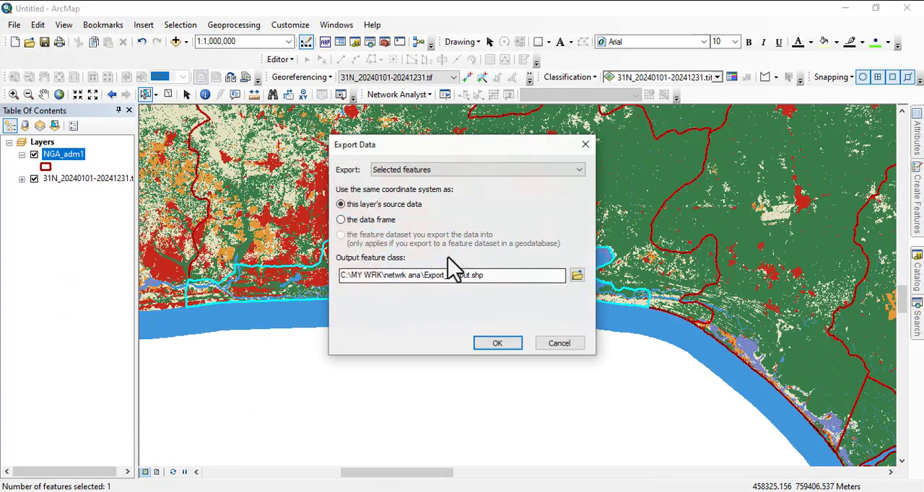
{"action": "left_click", "coordinate": [578, 276]}
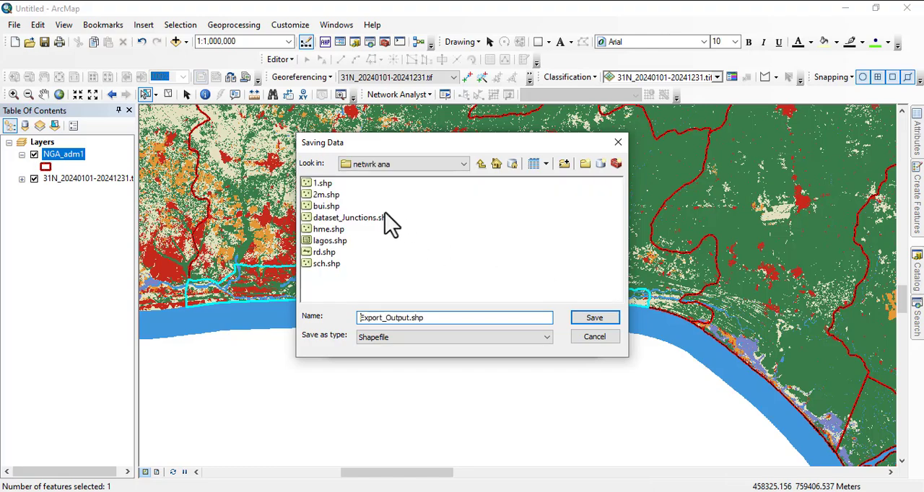
{"action": "left_click", "coordinate": [331, 241]}
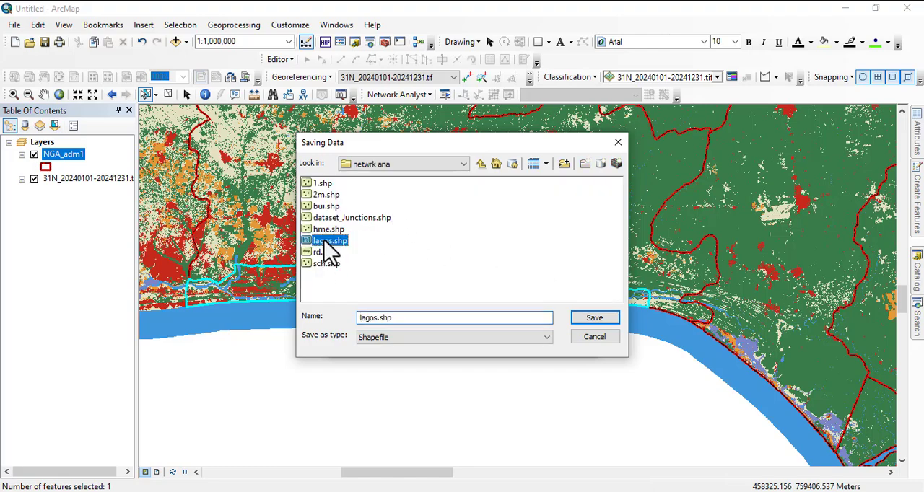
{"action": "left_click", "coordinate": [378, 319]}
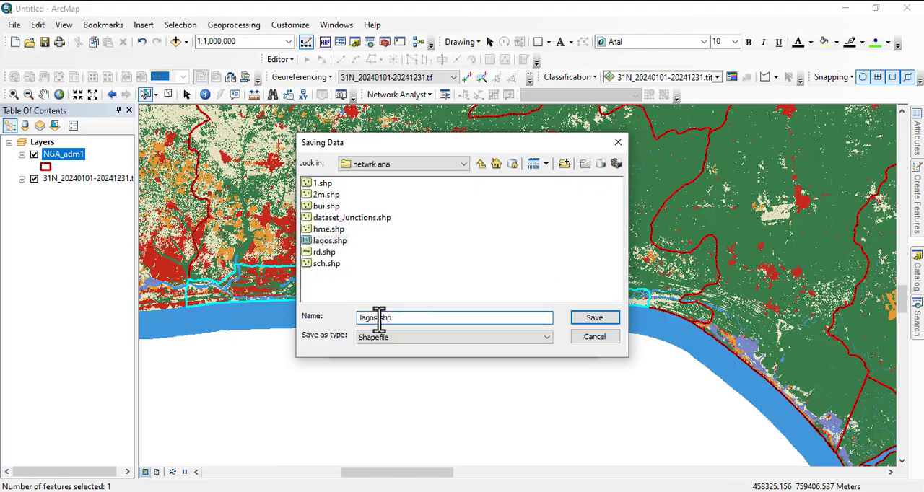
{"action": "key", "text": "Return"}
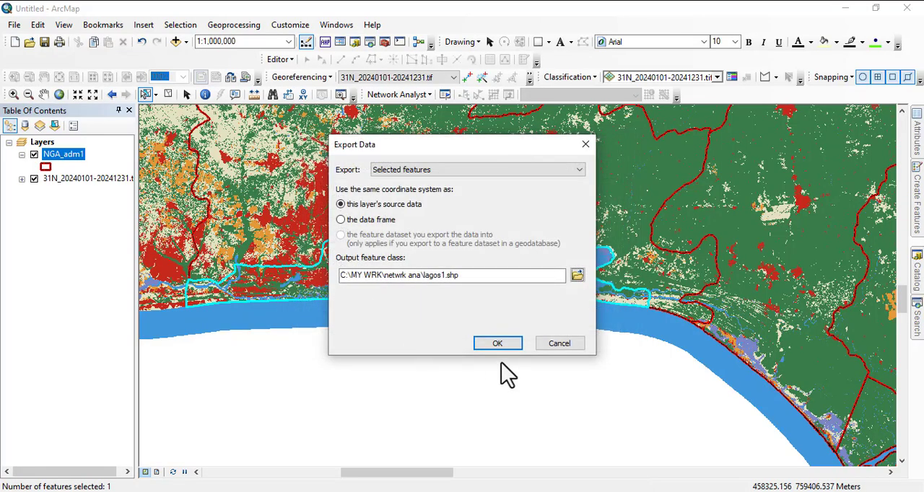
{"action": "left_click", "coordinate": [491, 344]}
{"action": "left_click", "coordinate": [505, 300]}
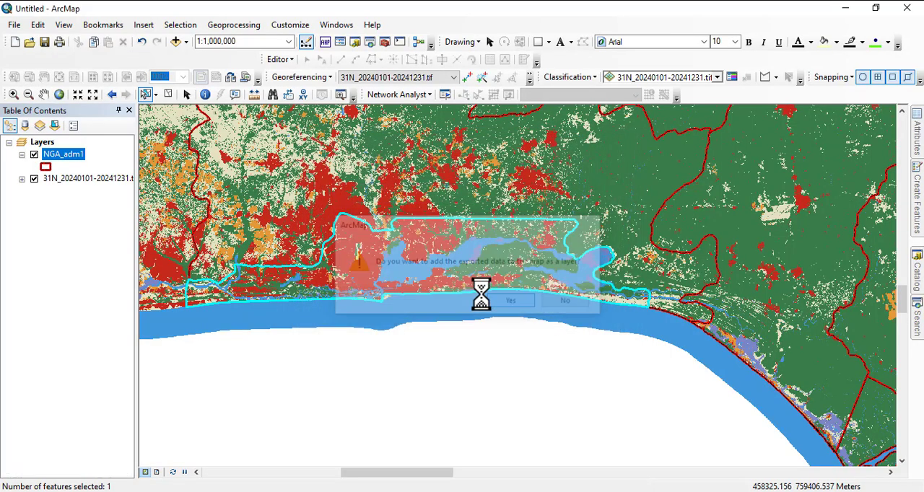
Remove the NGA_adm1 layer and apply the hollow red LGA symbol to the lagos1 layer.
{"action": "right_click", "coordinate": [62, 179]}
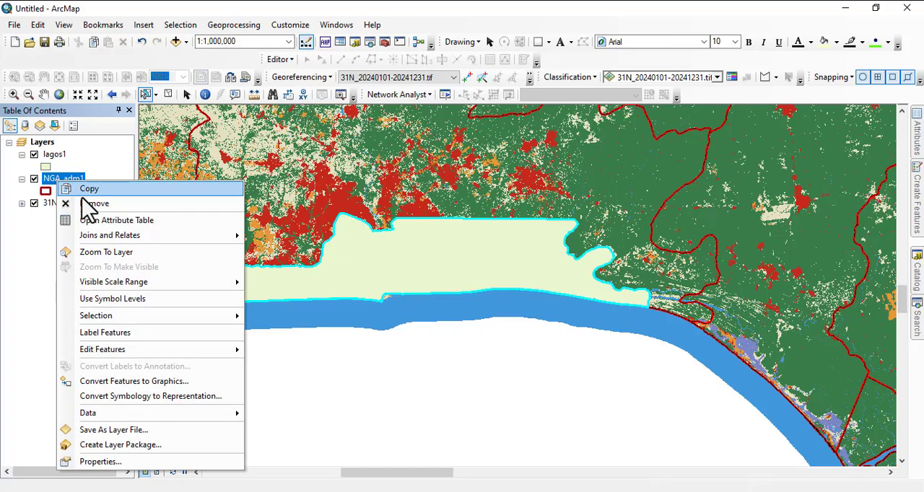
{"action": "left_click", "coordinate": [203, 227]}
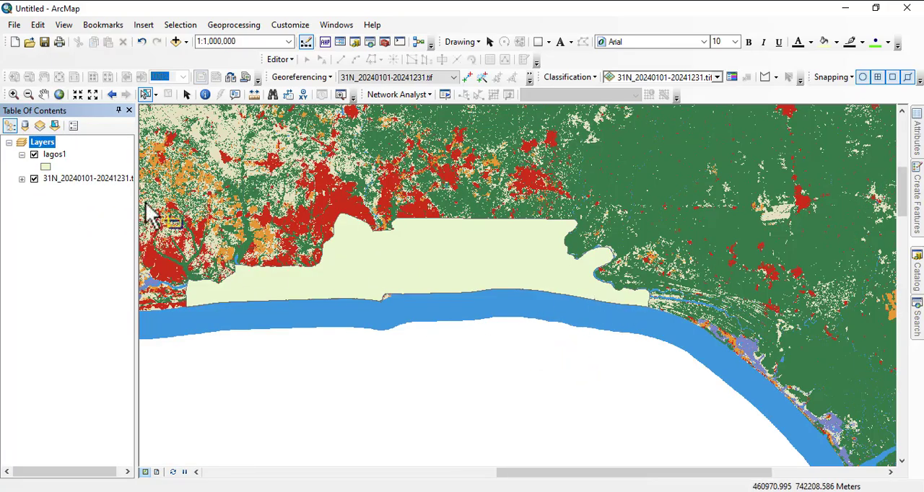
{"action": "scroll", "coordinate": [525, 282], "scroll_direction": "up", "scroll_amount": 2}
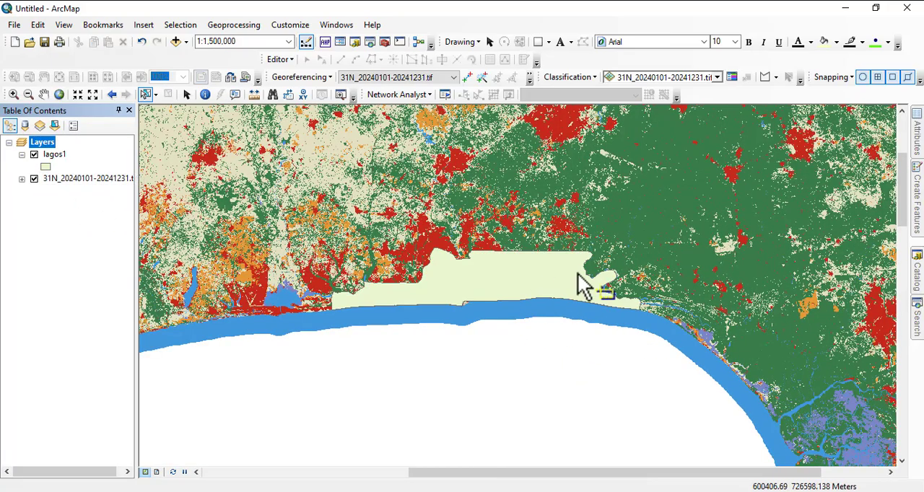
{"action": "left_click", "coordinate": [45, 168]}
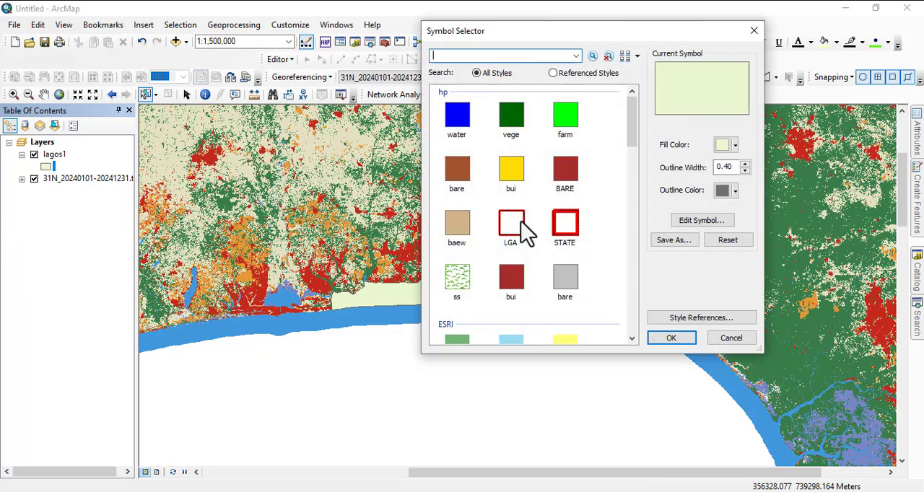
{"action": "double_click", "coordinate": [511, 223]}
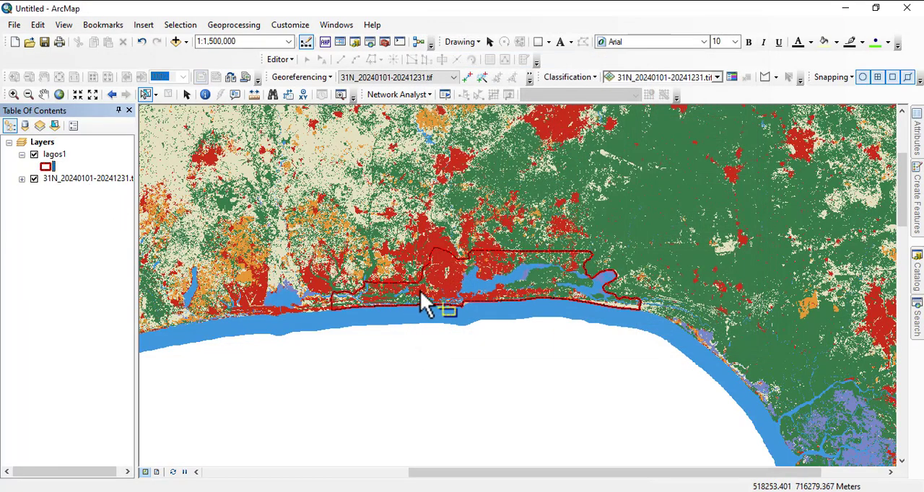
Expand the land cover raster's legend and examine its class values and the land cover within the Lagos boundary.
{"action": "scroll", "coordinate": [447, 297], "scroll_direction": "up", "scroll_amount": 2}
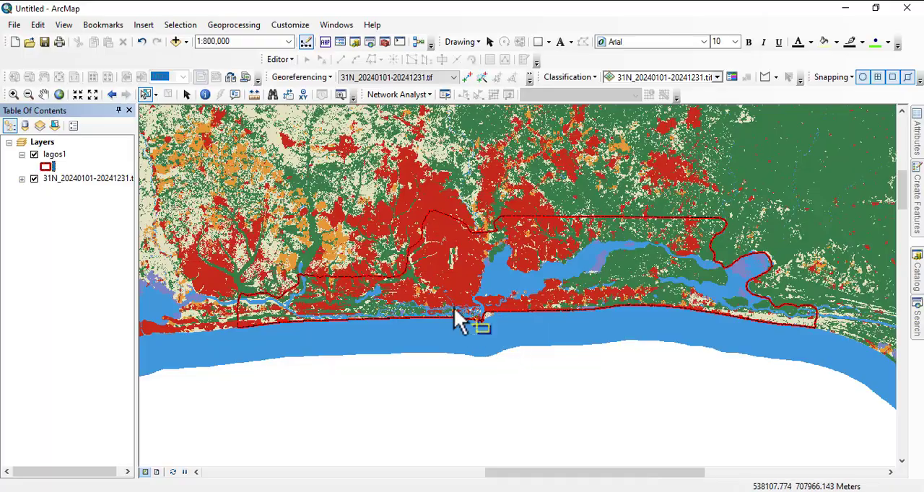
{"action": "left_click", "coordinate": [22, 178]}
{"action": "scroll", "coordinate": [75, 324], "scroll_direction": "down", "scroll_amount": 20}
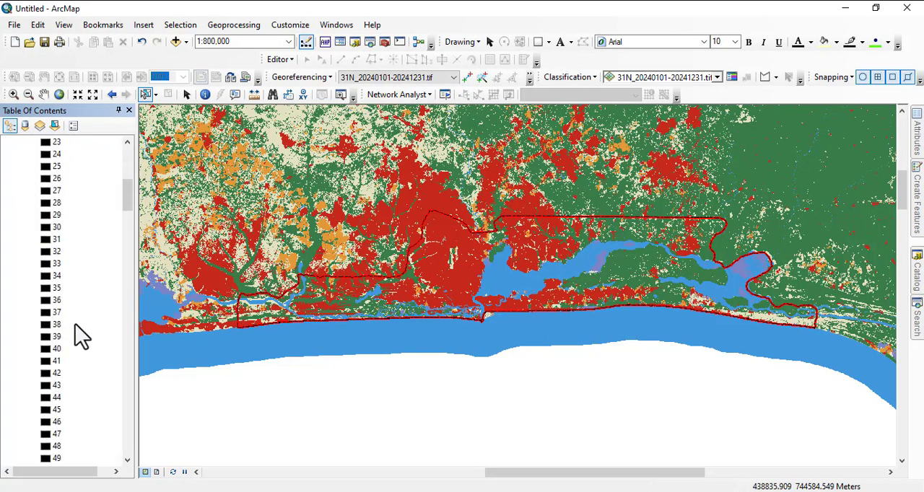
{"action": "scroll", "coordinate": [57, 390], "scroll_direction": "down", "scroll_amount": 13}
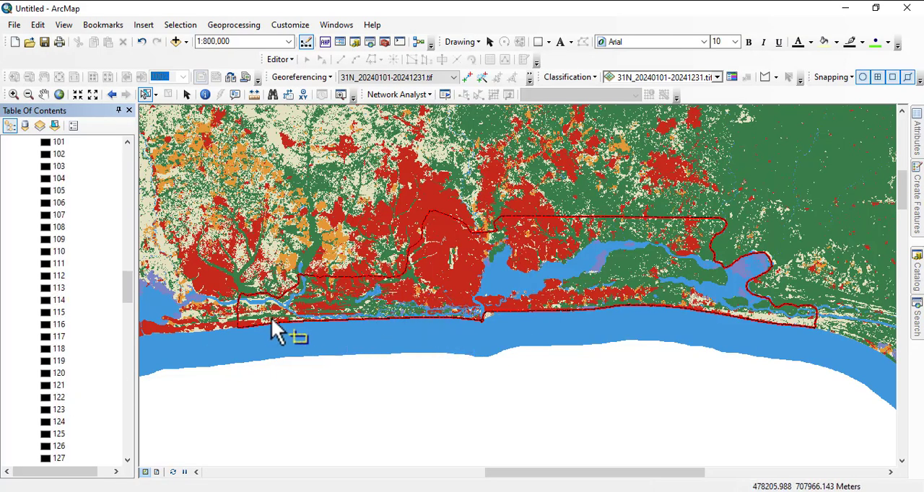
{"action": "scroll", "coordinate": [750, 319], "scroll_direction": "down", "scroll_amount": 2}
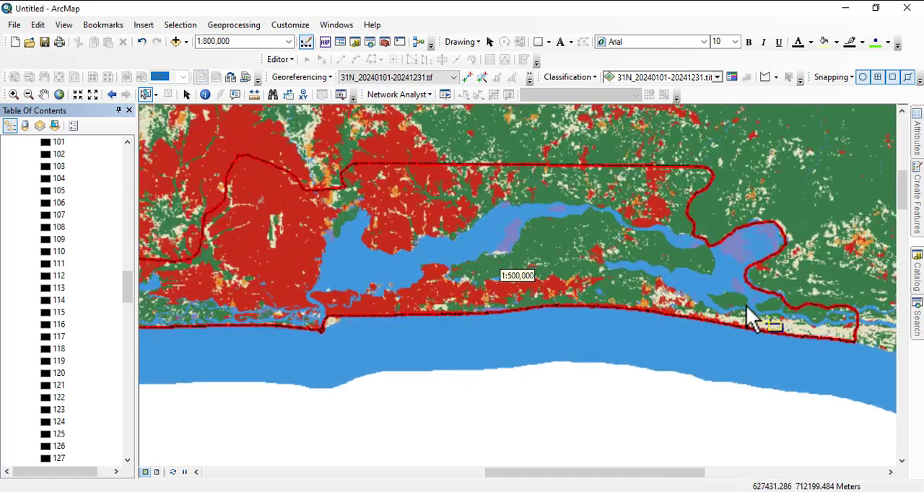
{"action": "scroll", "coordinate": [462, 258], "scroll_direction": "down", "scroll_amount": 2}
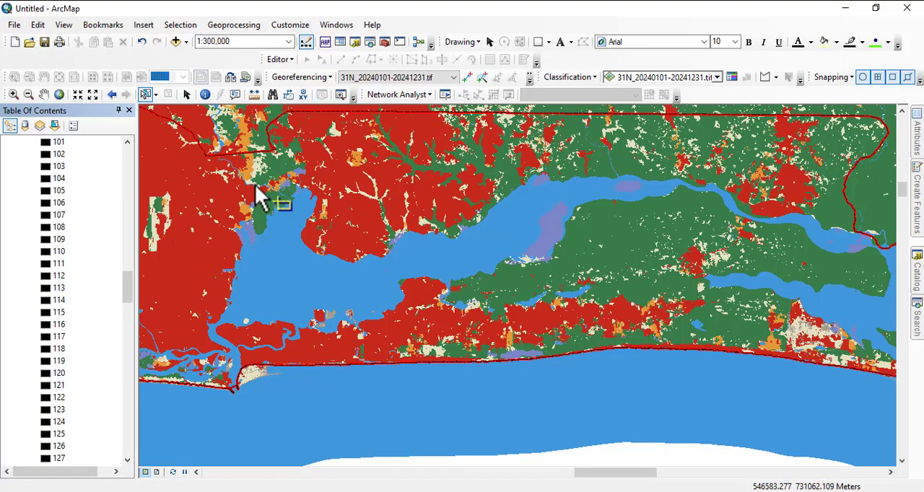
Examine the land cover raster up close along the Lagos boundary, the lagoon shore and the built-up area west of it.
{"action": "left_click_drag", "start_coordinate": [262, 197], "coordinate": [442, 322]}
{"action": "scroll", "coordinate": [438, 305], "scroll_direction": "down", "scroll_amount": 3}
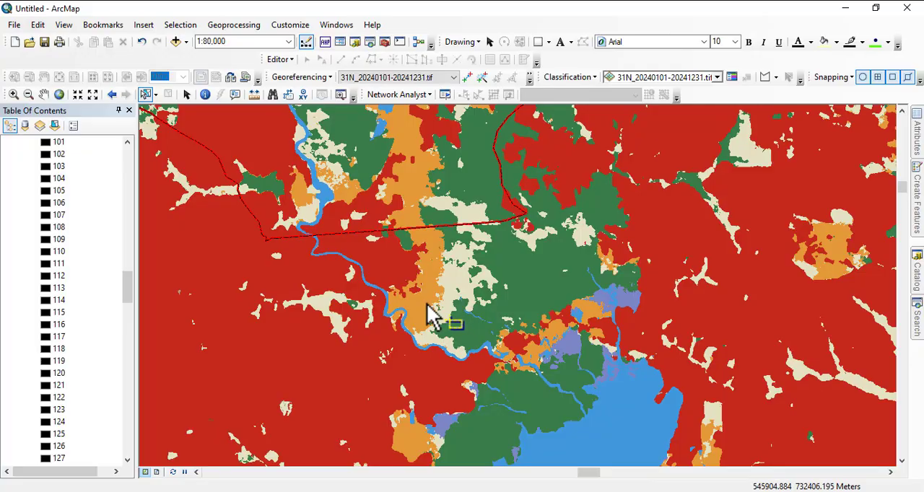
{"action": "left_click_drag", "start_coordinate": [419, 302], "coordinate": [436, 281]}
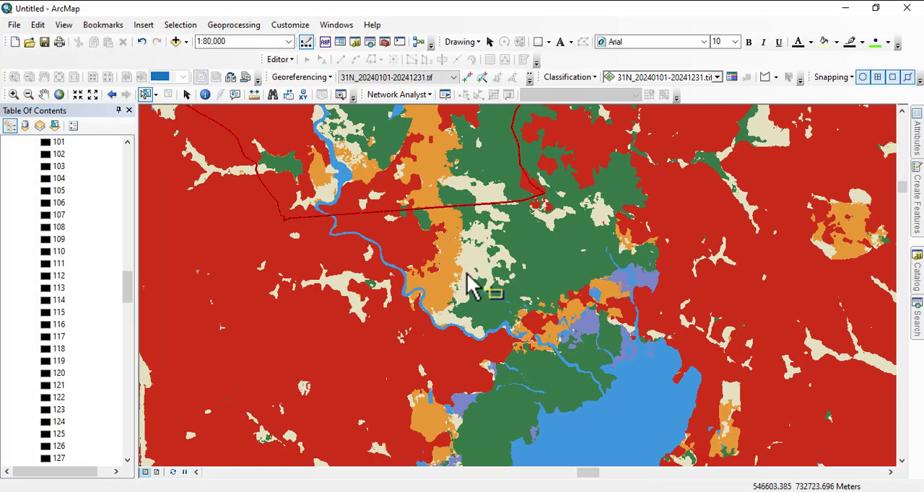
{"action": "left_click_drag", "start_coordinate": [249, 309], "coordinate": [425, 267]}
{"action": "left_click_drag", "start_coordinate": [309, 308], "coordinate": [377, 185]}
{"action": "left_click_drag", "start_coordinate": [366, 337], "coordinate": [338, 244]}
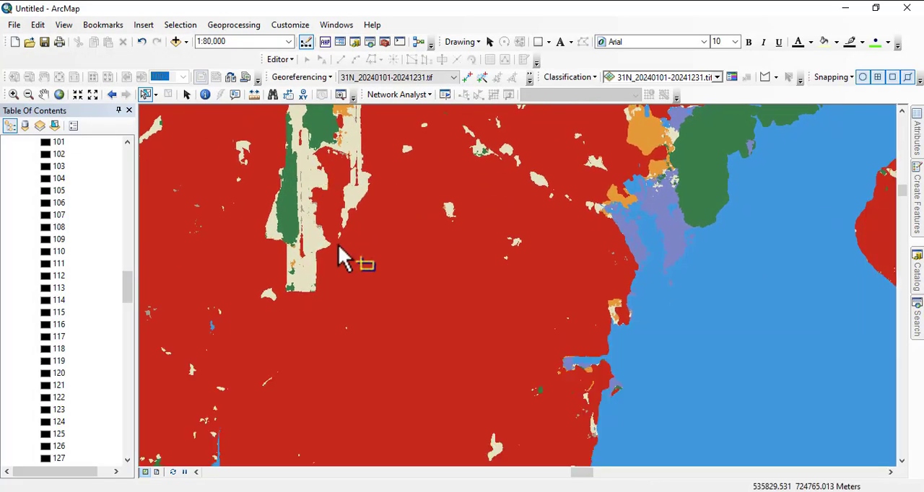
{"action": "scroll", "coordinate": [298, 280], "scroll_direction": "up", "scroll_amount": 3}
{"action": "scroll", "coordinate": [360, 281], "scroll_direction": "up", "scroll_amount": 2}
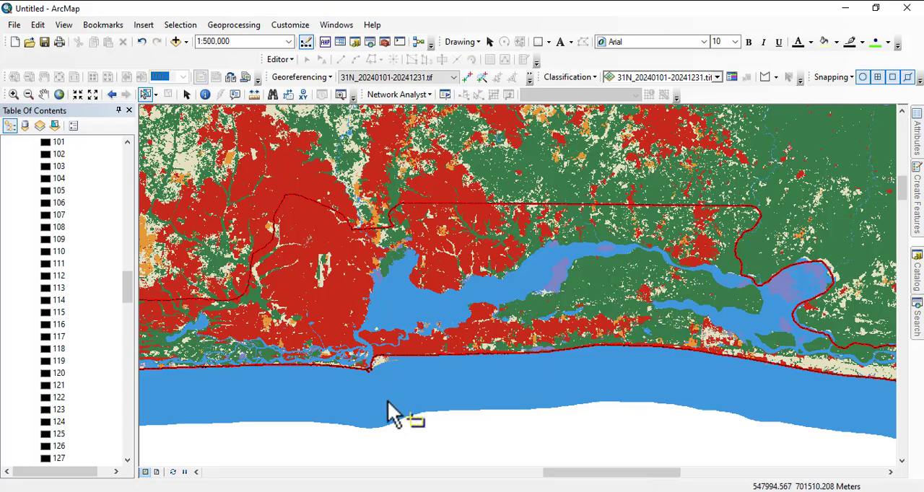
Add supervised classification.img from the GEOM308 Assignment folder in C:\wrk to the map.
{"action": "left_click", "coordinate": [176, 41]}
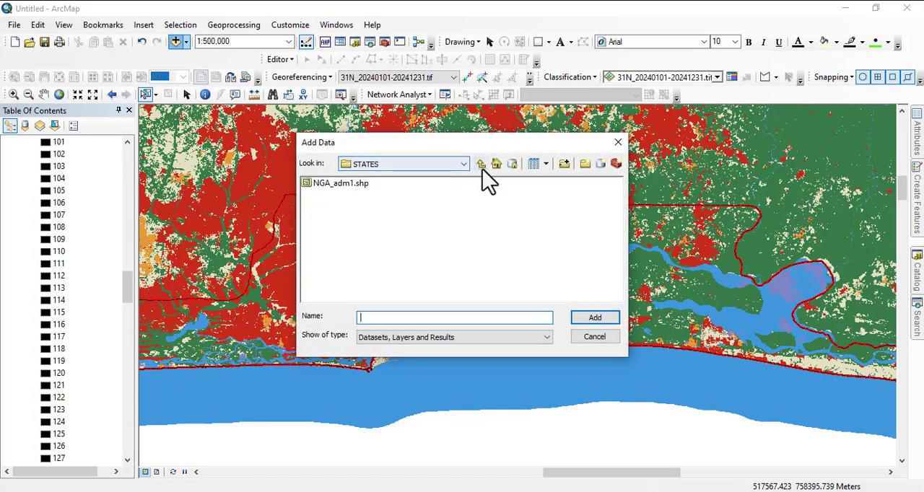
{"action": "left_click", "coordinate": [482, 166]}
{"action": "left_click", "coordinate": [481, 166]}
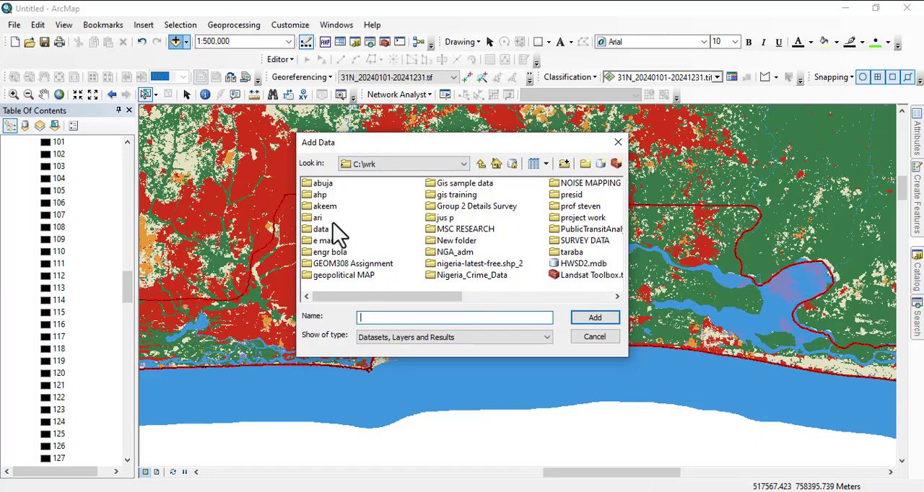
{"action": "double_click", "coordinate": [365, 264]}
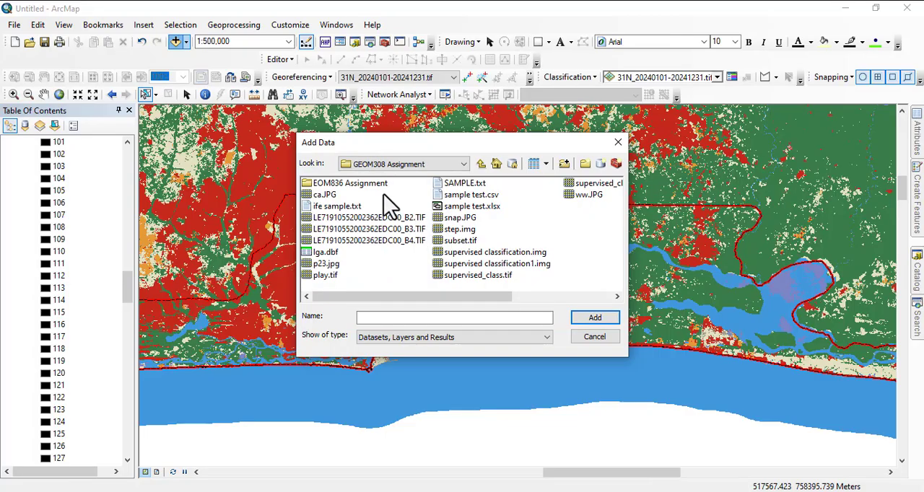
{"action": "left_click", "coordinate": [475, 253]}
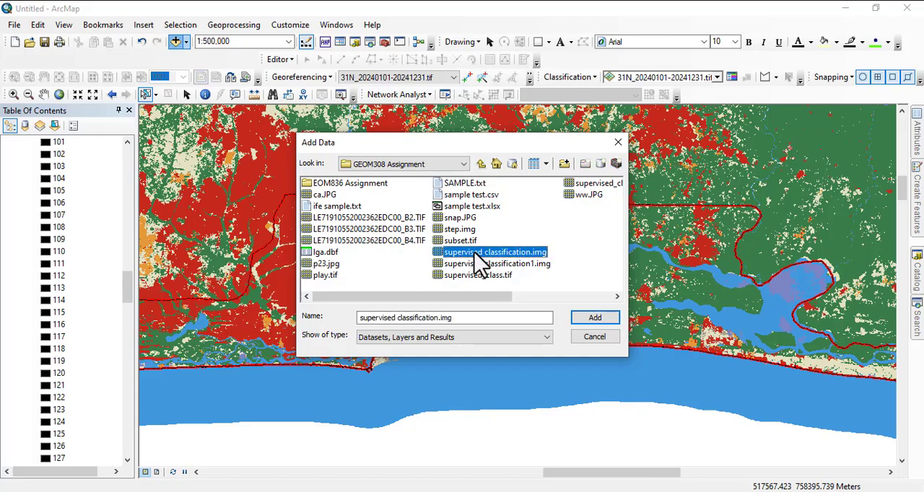
{"action": "left_click", "coordinate": [595, 320]}
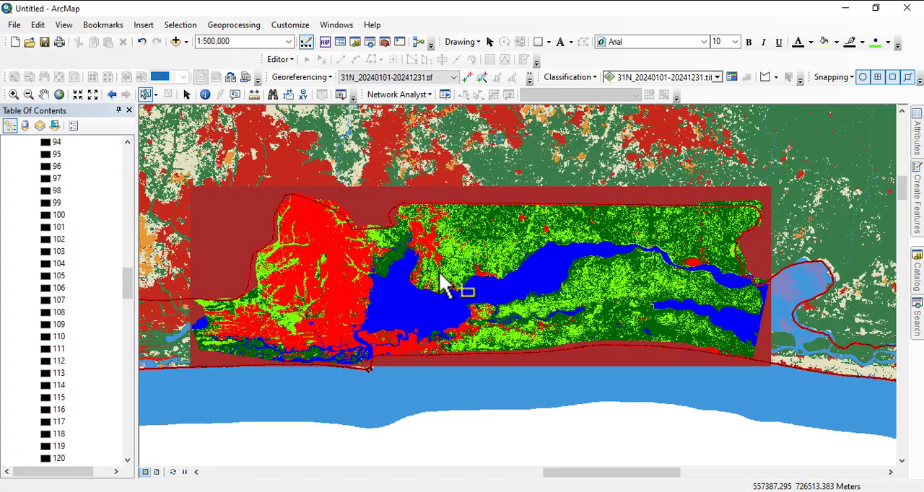
Compare the supervised classification with the Sentinel-2 land cover raster by repeatedly switching the classification layer's visibility off and on.
{"action": "scroll", "coordinate": [101, 235], "scroll_direction": "up", "scroll_amount": 8}
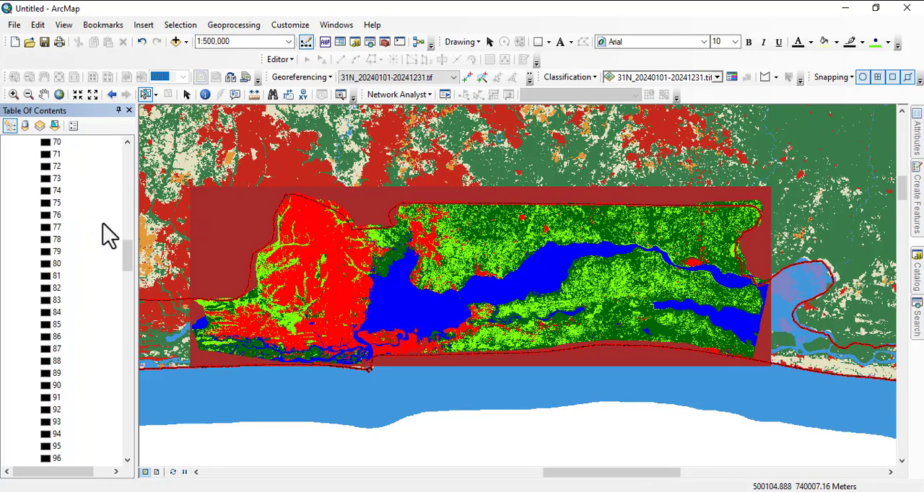
{"action": "scroll", "coordinate": [108, 235], "scroll_direction": "up", "scroll_amount": 17}
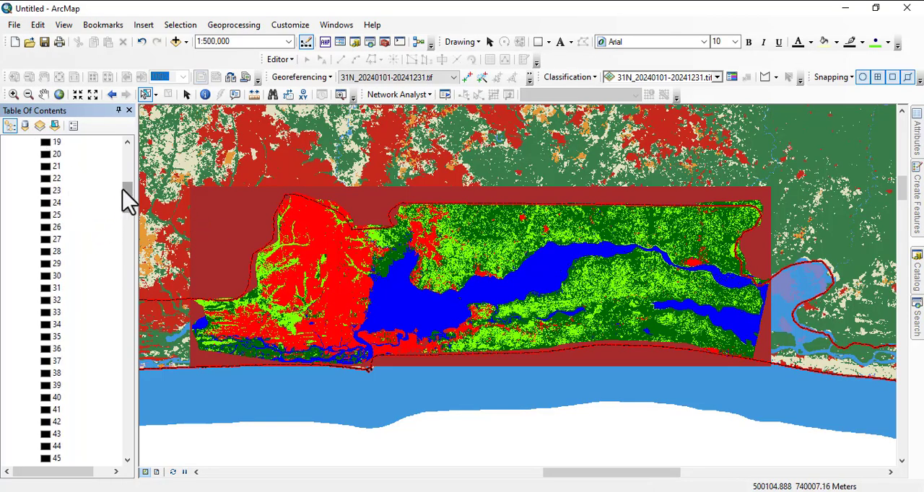
{"action": "left_click_drag", "start_coordinate": [122, 191], "coordinate": [121, 150]}
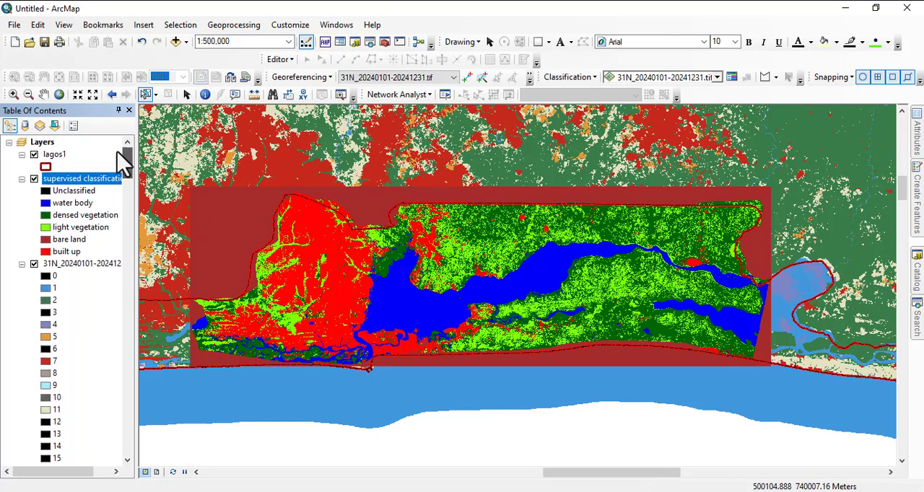
{"action": "left_click", "coordinate": [34, 180]}
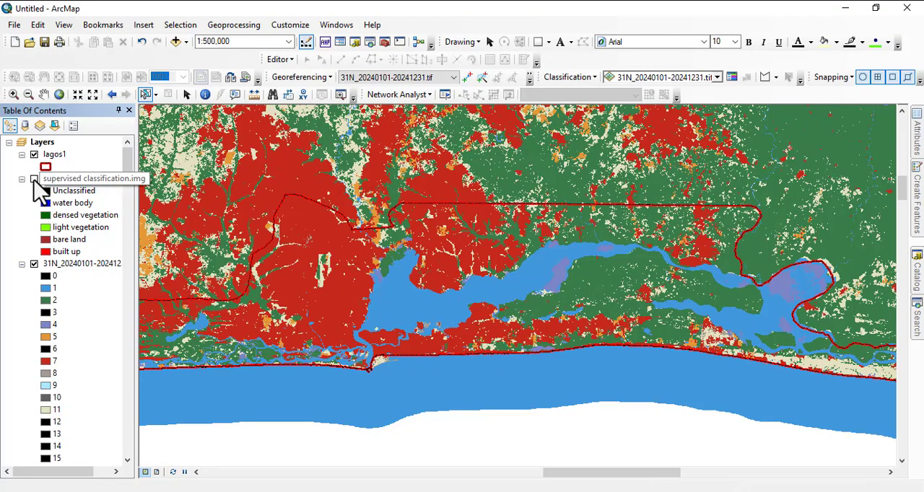
{"action": "left_click", "coordinate": [34, 180]}
{"action": "left_click", "coordinate": [34, 180]}
{"action": "left_click", "coordinate": [34, 179]}
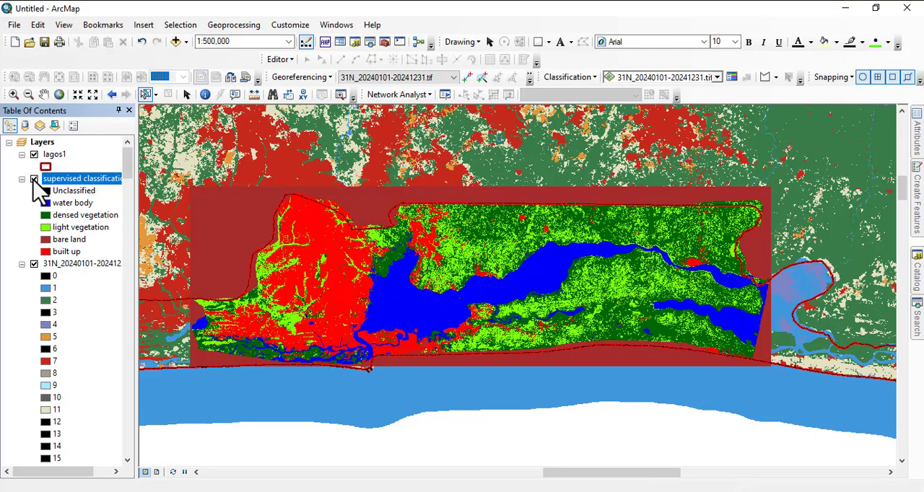
{"action": "left_click", "coordinate": [34, 180]}
{"action": "left_click", "coordinate": [33, 180]}
{"action": "left_click", "coordinate": [34, 180]}
{"action": "left_click", "coordinate": [34, 180]}
{"action": "left_click", "coordinate": [34, 180]}
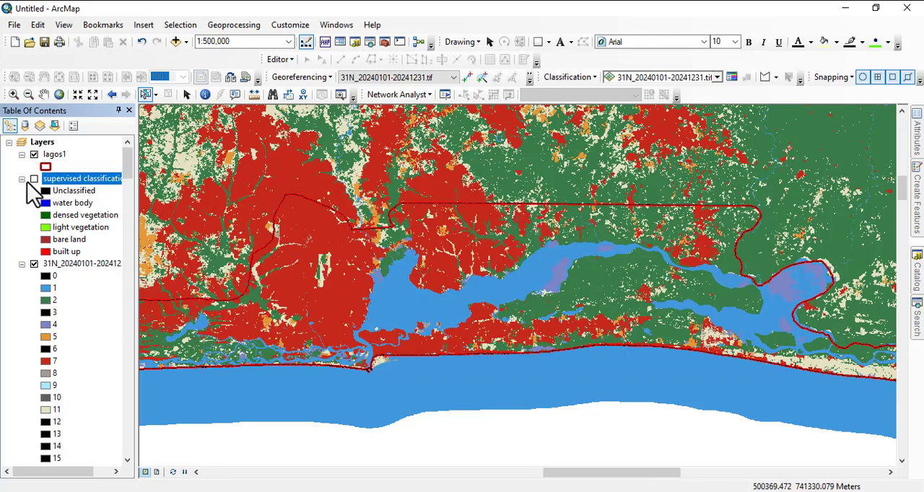
{"action": "left_click", "coordinate": [34, 180]}
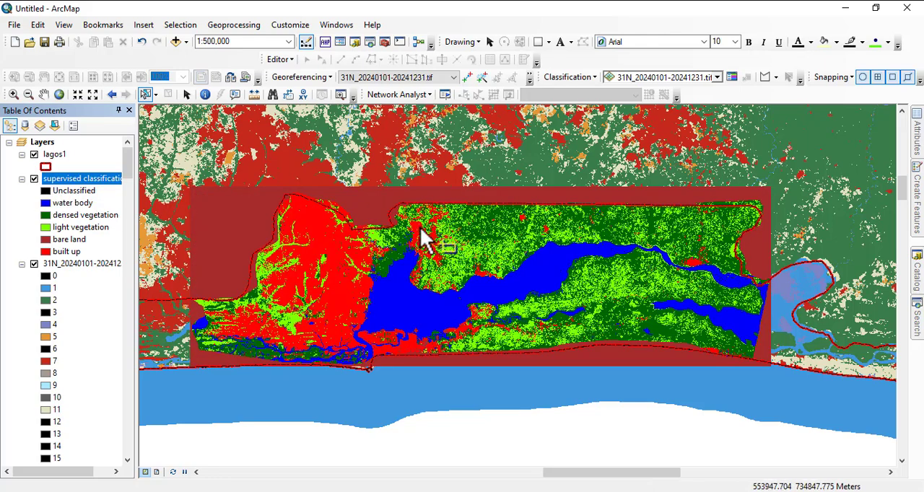
{"action": "left_click", "coordinate": [34, 179]}
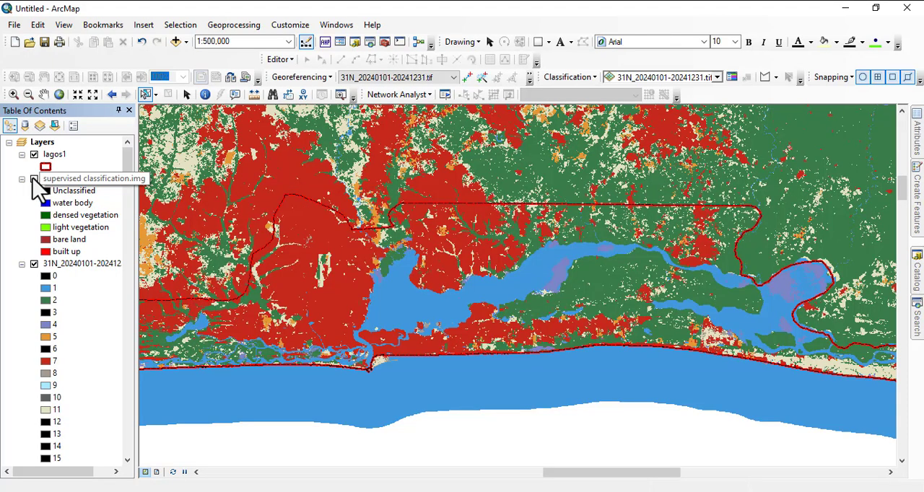
{"action": "left_click", "coordinate": [34, 180]}
{"action": "left_click", "coordinate": [34, 179]}
{"action": "left_click", "coordinate": [34, 179]}
{"action": "left_click", "coordinate": [34, 179]}
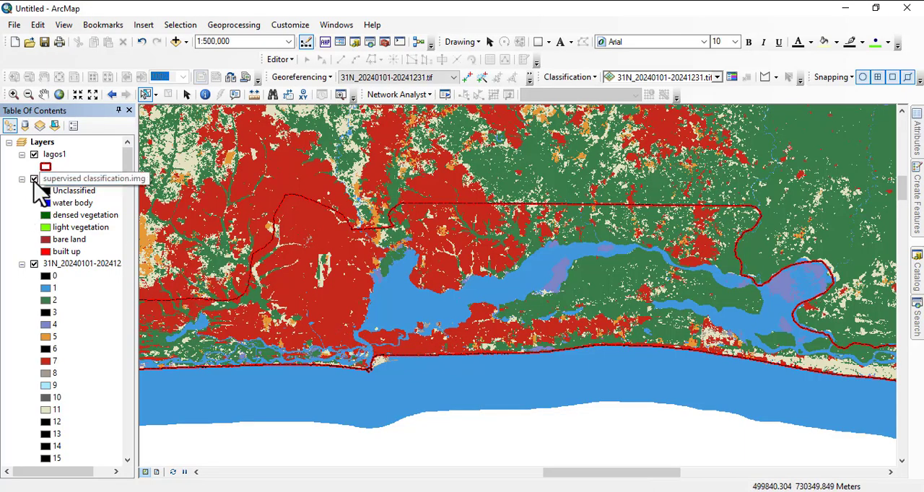
{"action": "left_click", "coordinate": [34, 180]}
{"action": "left_click", "coordinate": [34, 180]}
{"action": "left_click", "coordinate": [34, 180]}
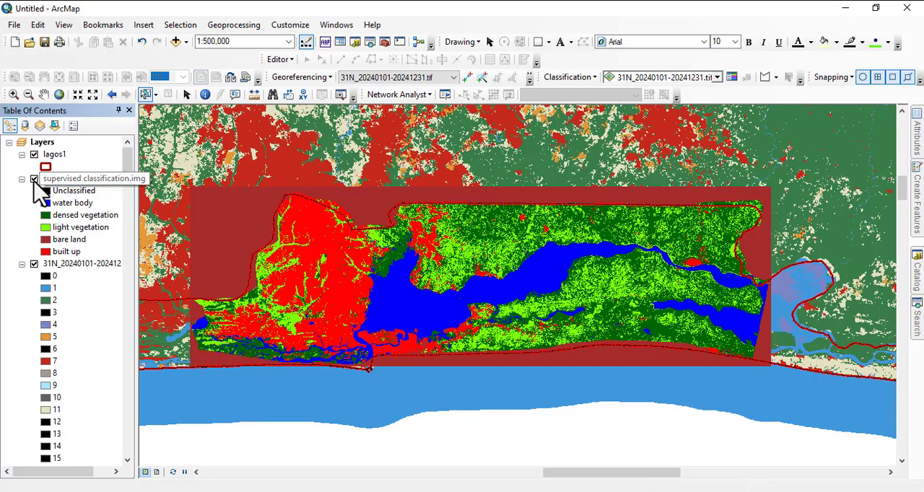
{"action": "left_click", "coordinate": [34, 180]}
{"action": "left_click", "coordinate": [34, 179]}
{"action": "left_click", "coordinate": [34, 180]}
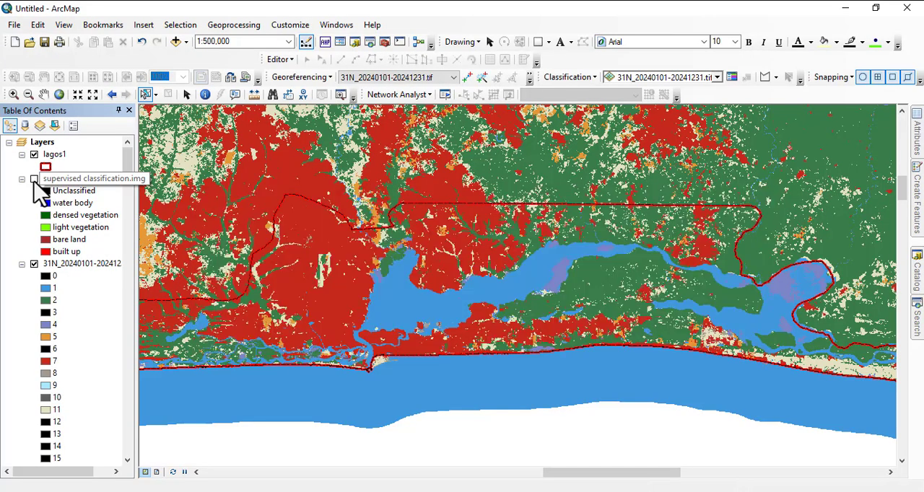
{"action": "left_click", "coordinate": [37, 180]}
{"action": "left_click", "coordinate": [34, 180]}
{"action": "left_click", "coordinate": [34, 180]}
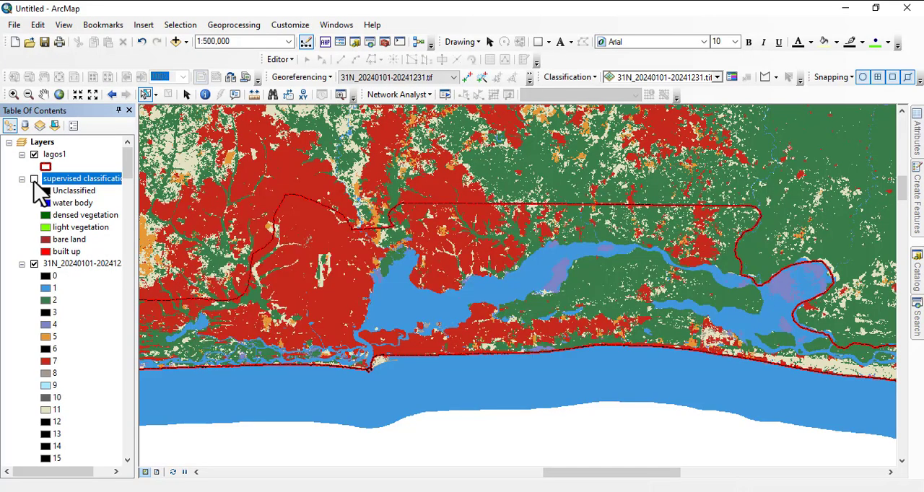
{"action": "left_click", "coordinate": [34, 180]}
{"action": "left_click", "coordinate": [34, 179]}
Remove the supervised classification.img layer from the map.
{"action": "right_click", "coordinate": [66, 180]}
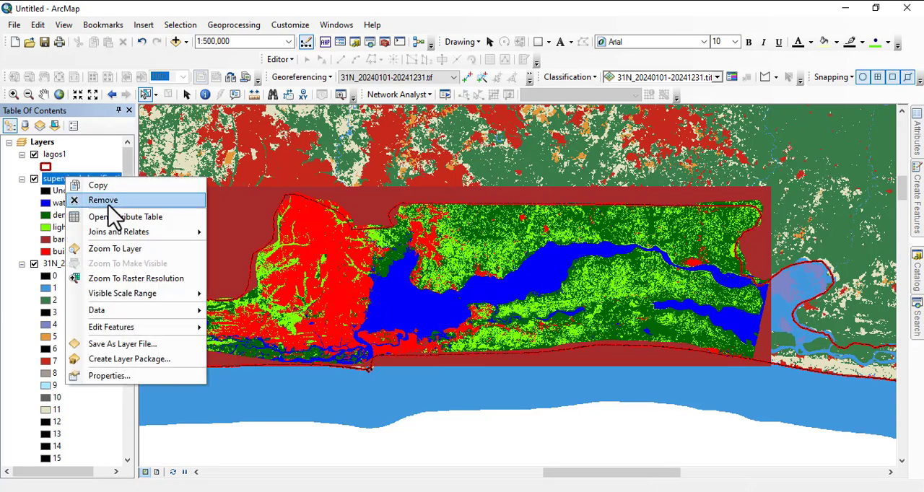
{"action": "left_click", "coordinate": [101, 199]}
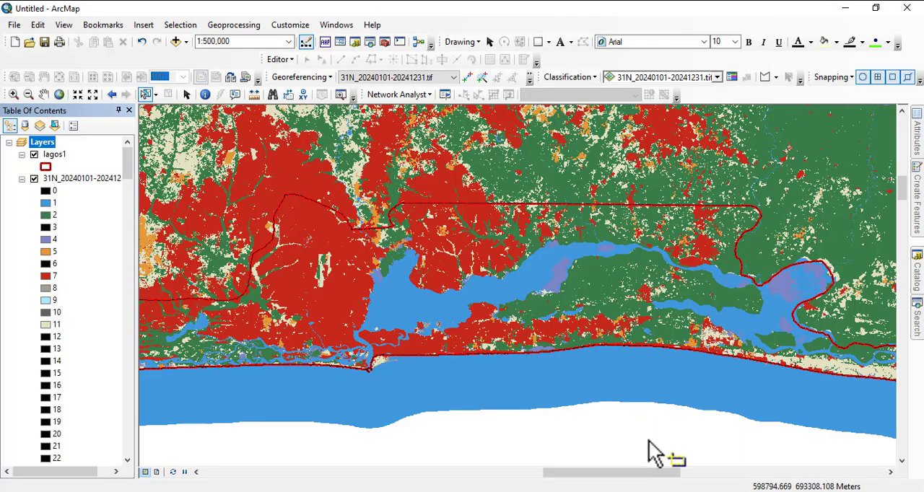
{"action": "left_click", "coordinate": [707, 491]}
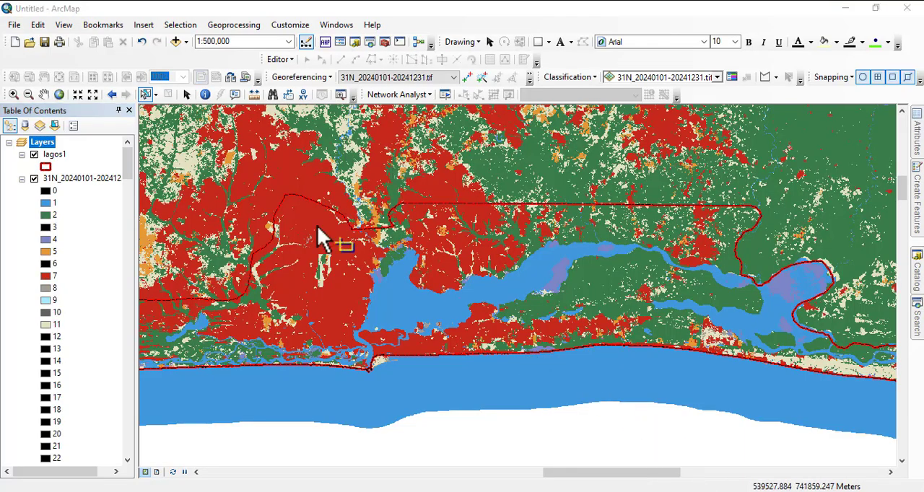